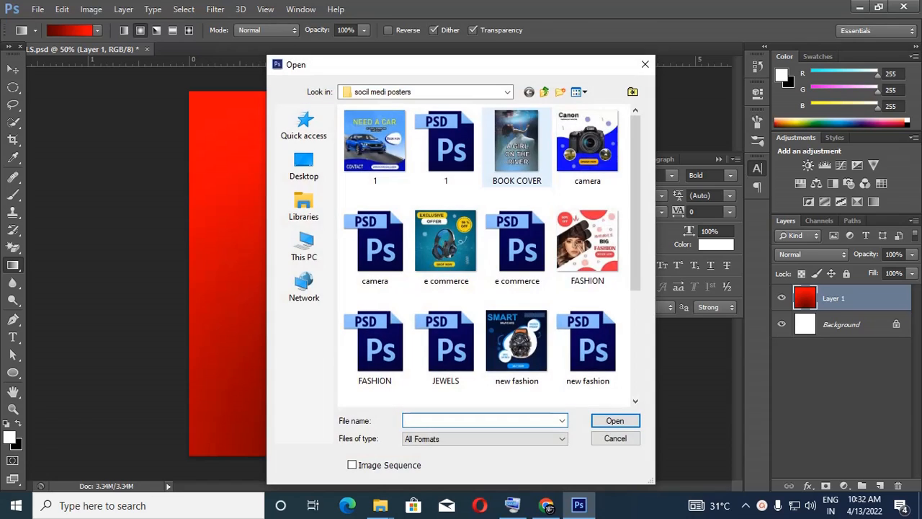
# Open the gold jewellery image 81LMvUUqQ3L._UL1500_.jpg from the Desktop.
pyautogui.click(304, 165)
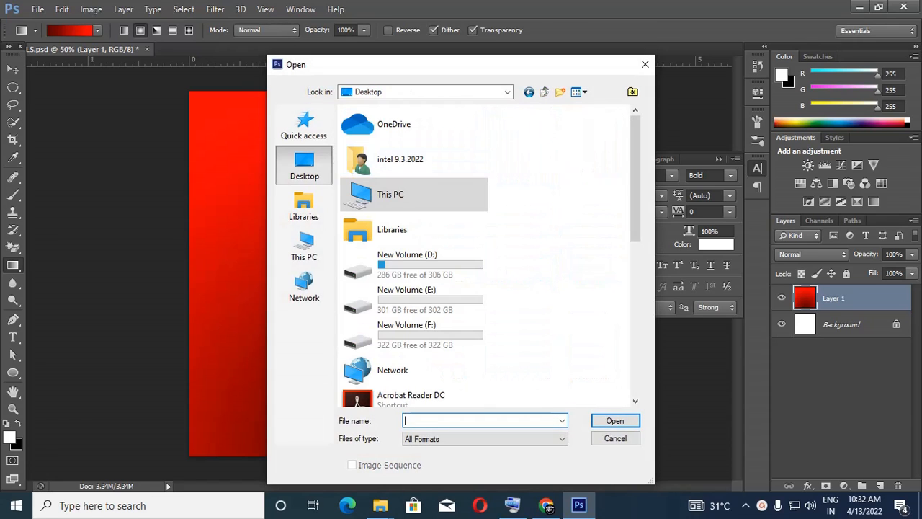
pyautogui.moveTo(636, 178); pyautogui.dragTo(635, 323)
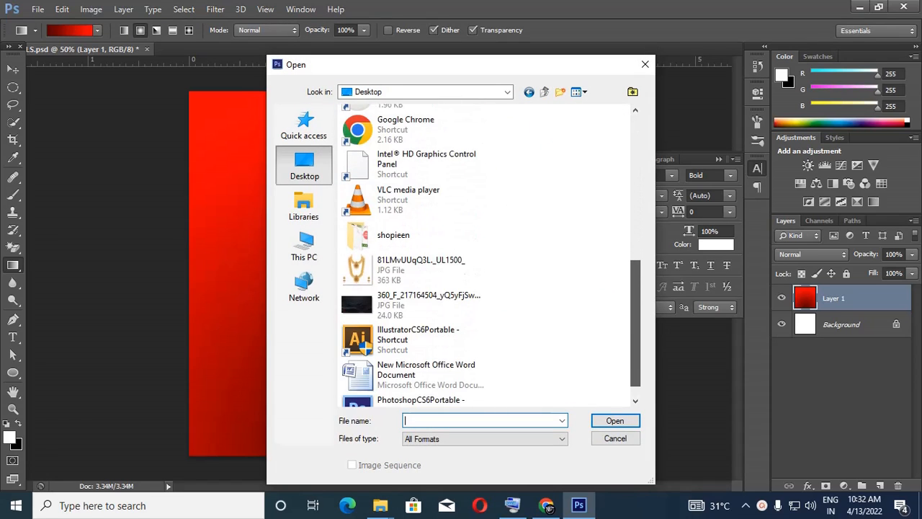
pyautogui.click(414, 270)
pyautogui.click(615, 420)
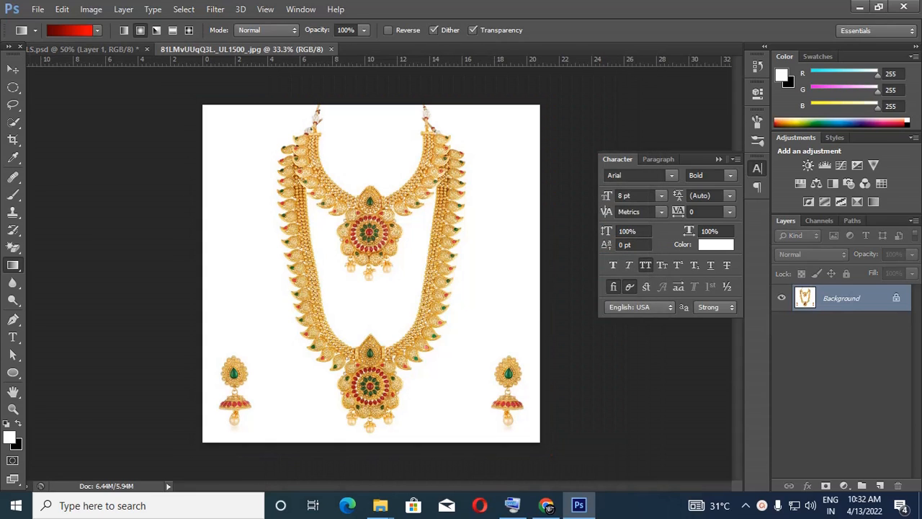
# Convert the background to Layer 0 and erase the white areas around and inside the necklaces with the Magic Eraser Tool.
pyautogui.doubleClick(841, 298)
pyautogui.press('Return')
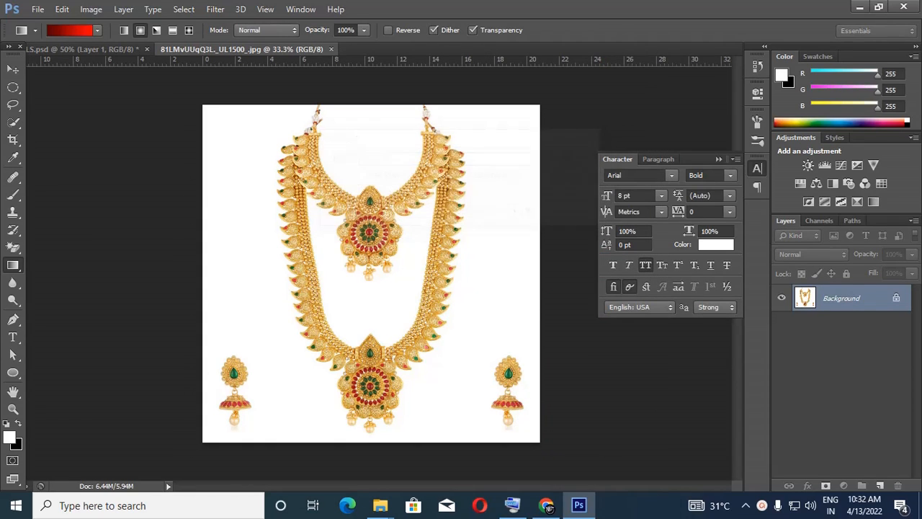
pyautogui.press('e')
pyautogui.rightClick(13, 247)
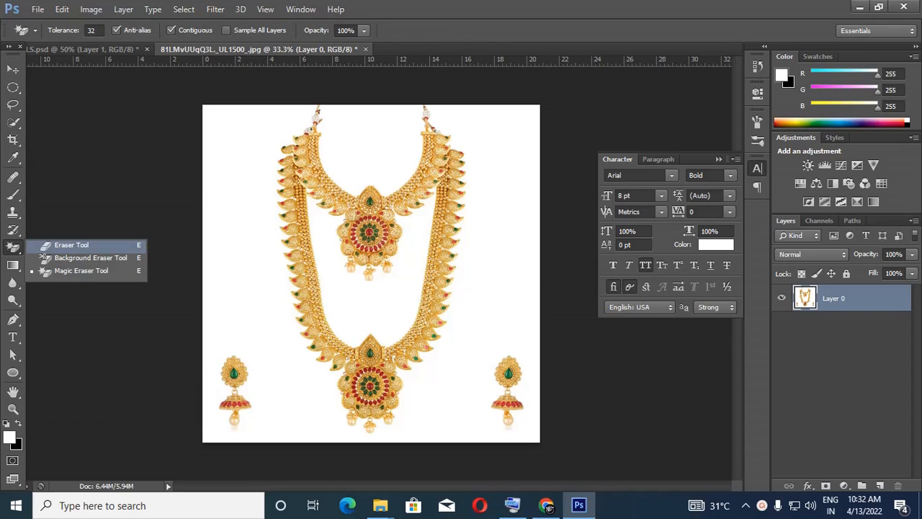
pyautogui.click(85, 271)
pyautogui.click(235, 216)
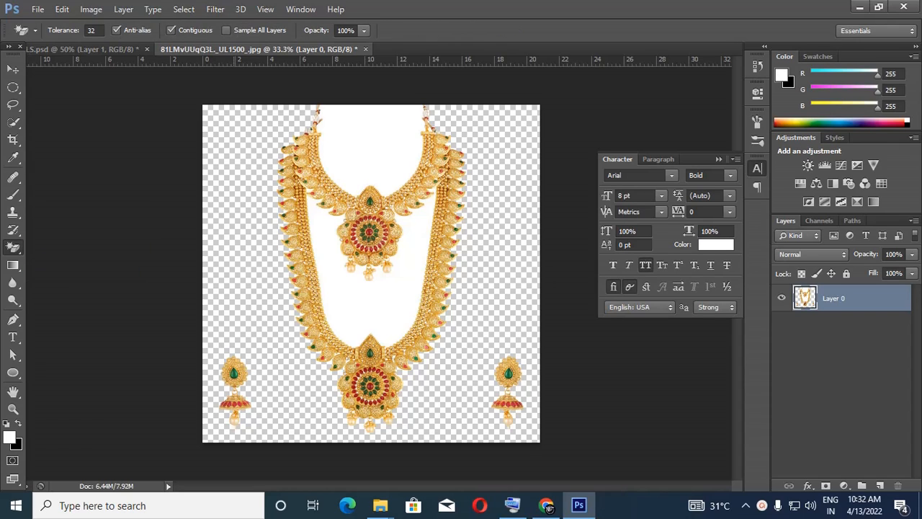
pyautogui.click(368, 306)
pyautogui.click(366, 153)
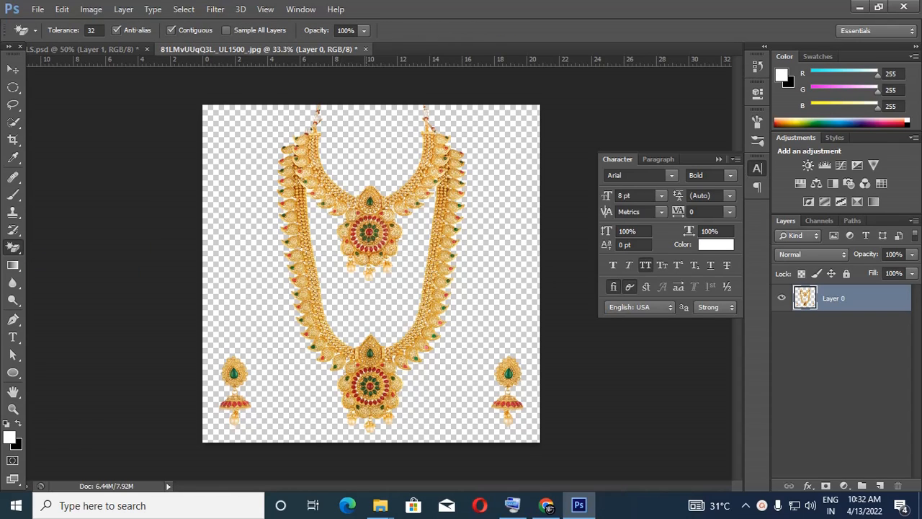
# Move the cut-out jewellery set into the red gradient poster document as a new layer.
pyautogui.press('v')
pyautogui.moveTo(302, 209)
pyautogui.mouseDown()
pyautogui.moveTo(175, 168)
pyautogui.moveTo(69, 57)
pyautogui.moveTo(69, 30)
pyautogui.moveTo(68, 50)
pyautogui.moveTo(317, 198)
pyautogui.mouseUp()
pyautogui.moveTo(344, 238); pyautogui.dragTo(249, 240)
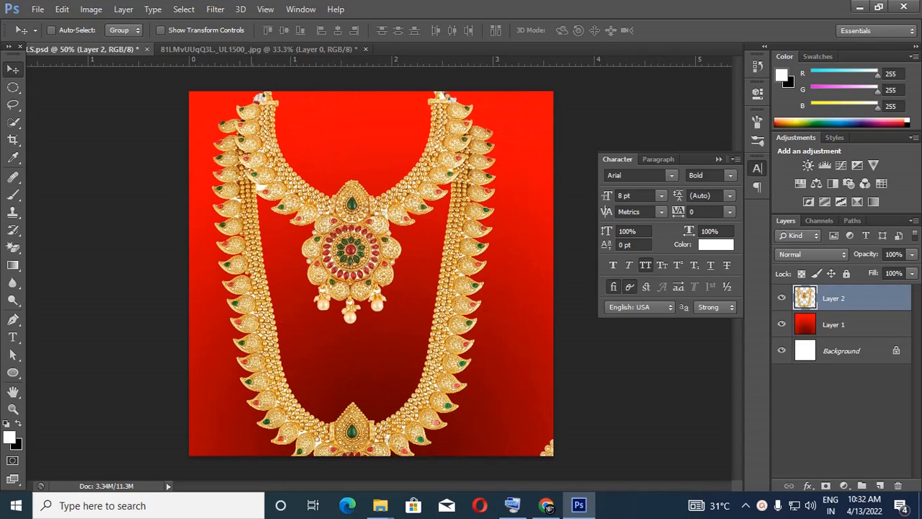
# Scale the jewellery layer down to about 44% and position it left of the centre of the poster.
pyautogui.hotkey('ctrl', 't')
pyautogui.moveTo(282, 161); pyautogui.dragTo(336, 271)
pyautogui.moveTo(179, 170); pyautogui.dragTo(299, 299)
pyautogui.moveTo(398, 371); pyautogui.dragTo(315, 244)
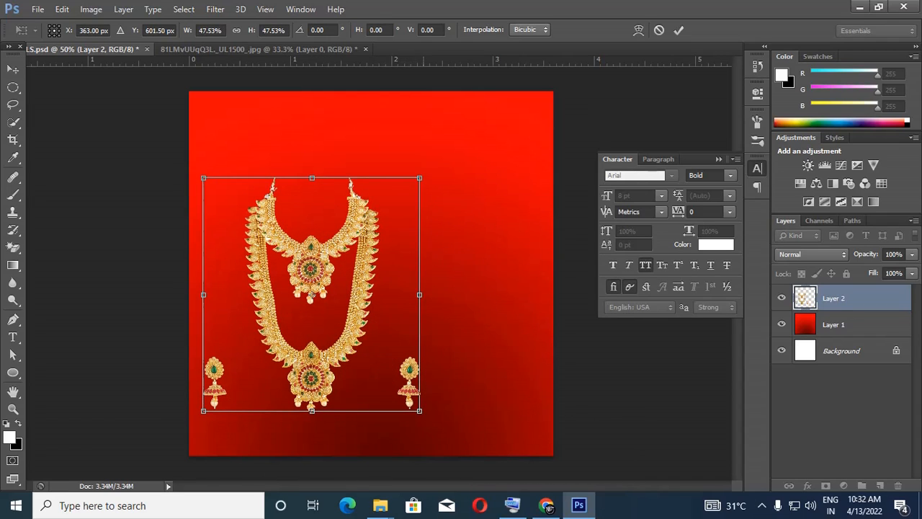
pyautogui.moveTo(419, 178); pyautogui.dragTo(412, 185)
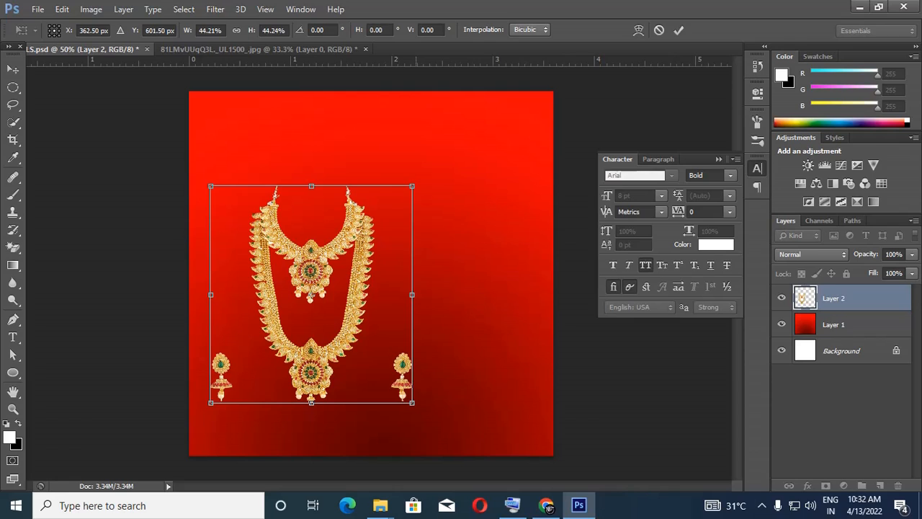
pyautogui.press('Return')
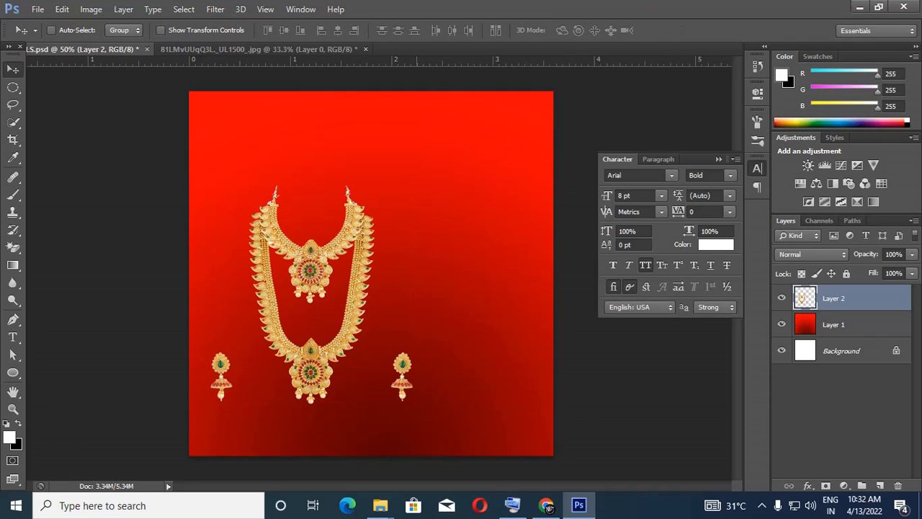
# Enlarge the jewellery slightly about its centre with Free Transform.
pyautogui.hotkey('ctrl', 't')
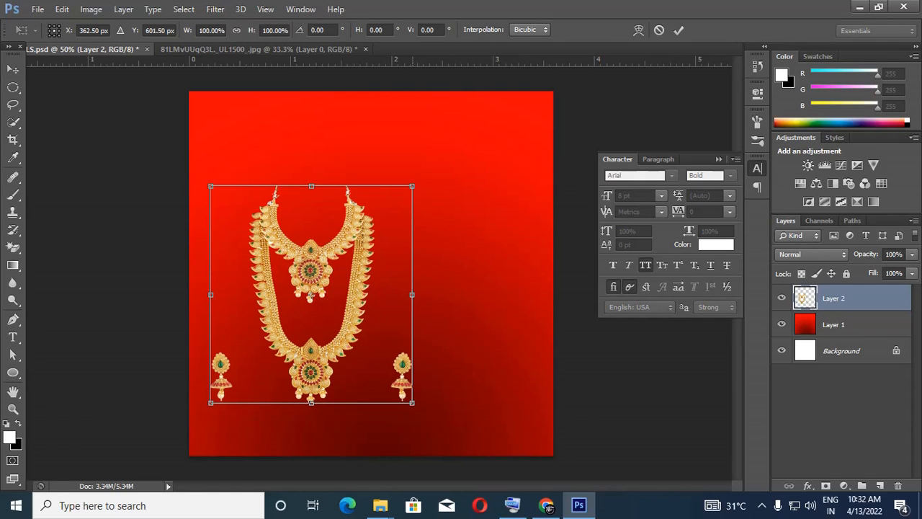
pyautogui.moveTo(412, 185)
pyautogui.mouseDown()
pyautogui.moveTo(403, 180)
pyautogui.moveTo(386, 202)
pyautogui.moveTo(421, 177)
pyautogui.mouseUp()
pyautogui.press('Return')
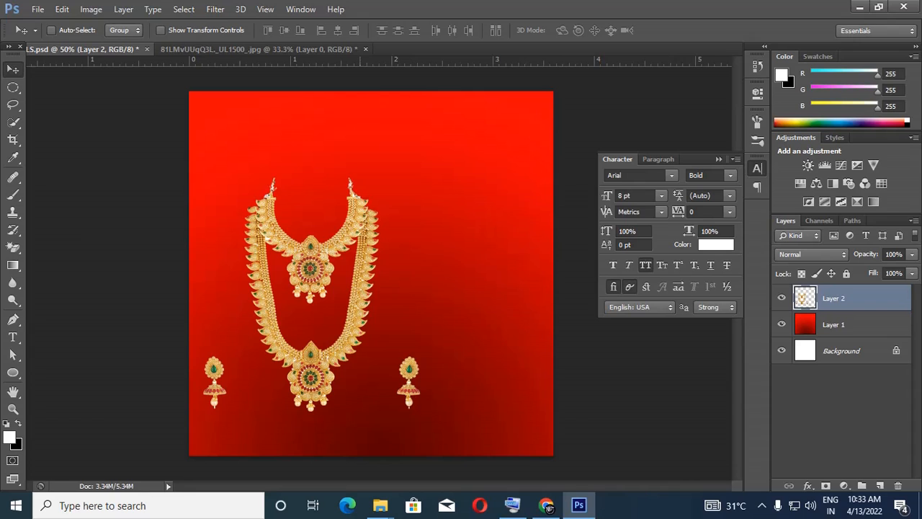
# Save the poster PSD with Maximize Compatibility on, and close the jewellery source image without saving its changes.
pyautogui.hotkey('ctrl', 's')
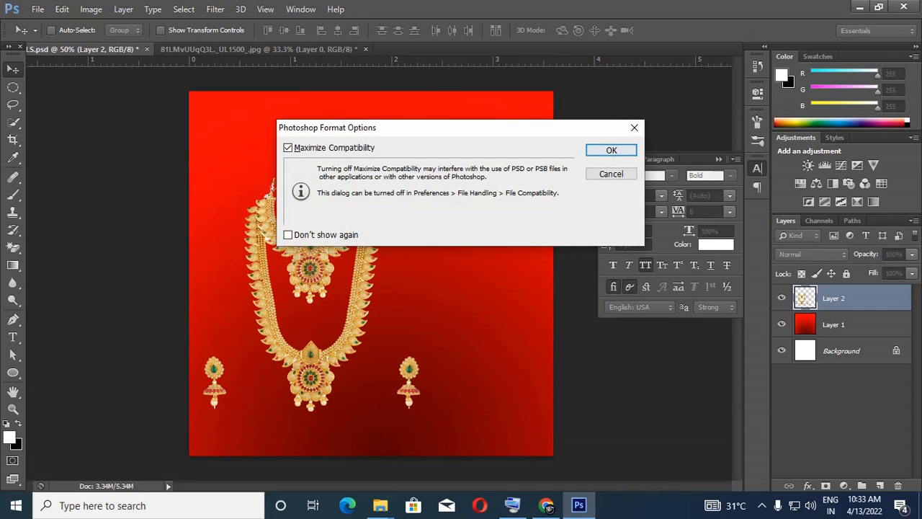
pyautogui.press('Return')
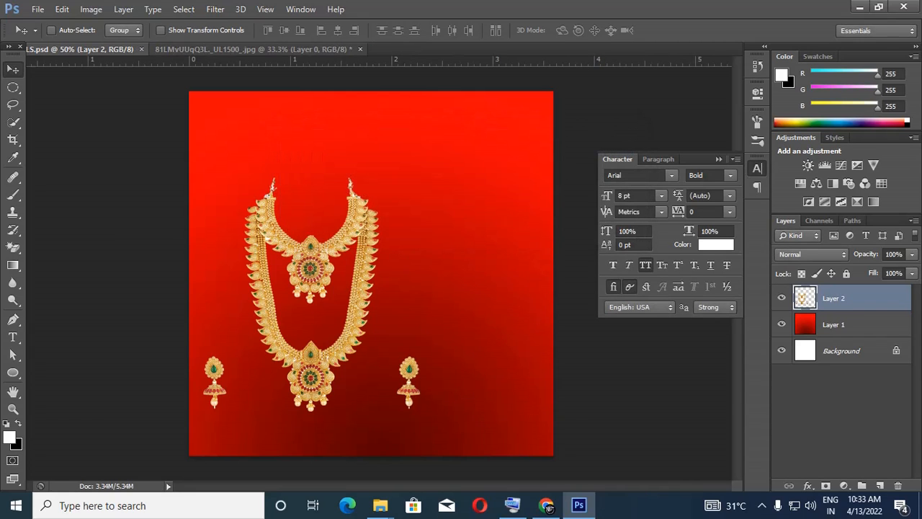
pyautogui.hotkey('ctrl', 'Tab')
pyautogui.hotkey('ctrl', 'w')
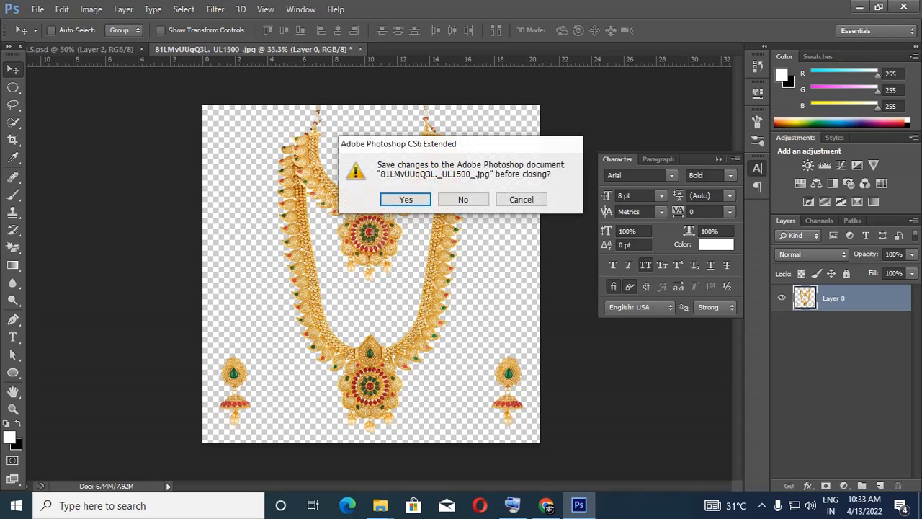
pyautogui.press('Tab')
pyautogui.press('Return')
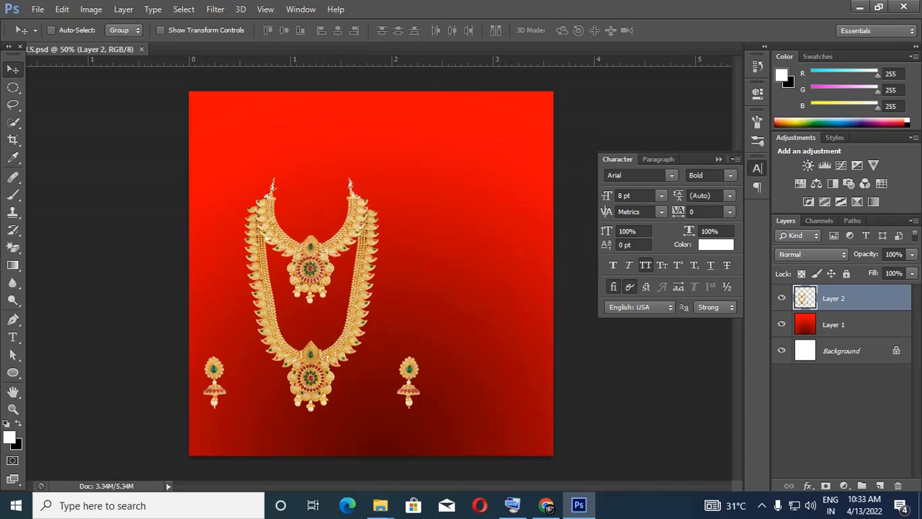
# Open the dark wave background JPG, 360_F_217164504, from the Desktop.
pyautogui.click(37, 9)
pyautogui.click(54, 37)
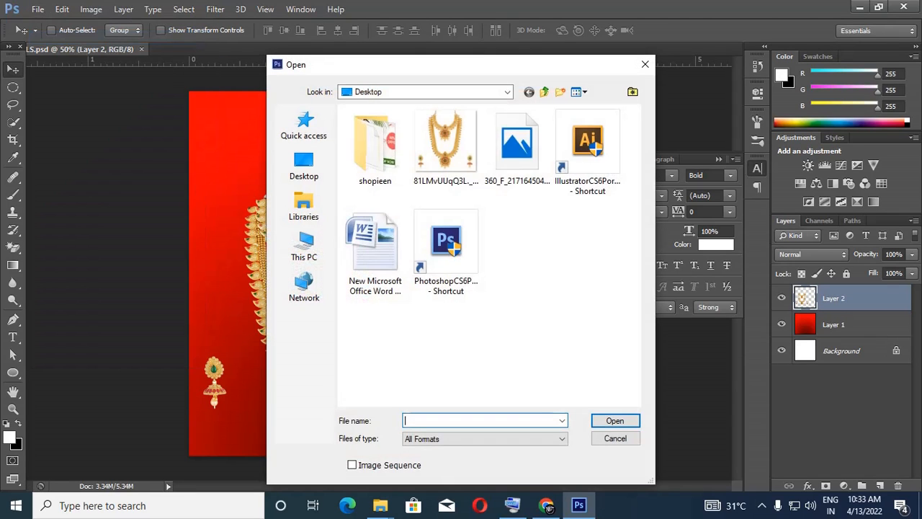
pyautogui.click(516, 152)
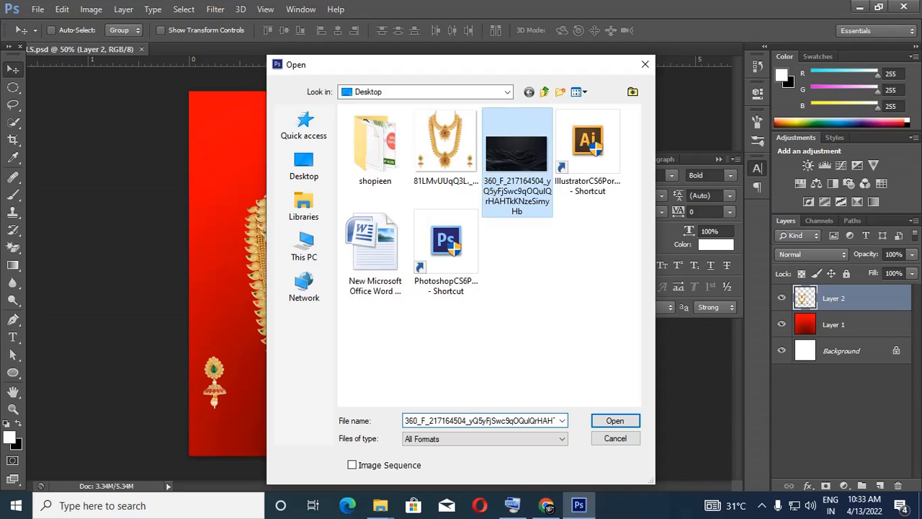
pyautogui.press('Return')
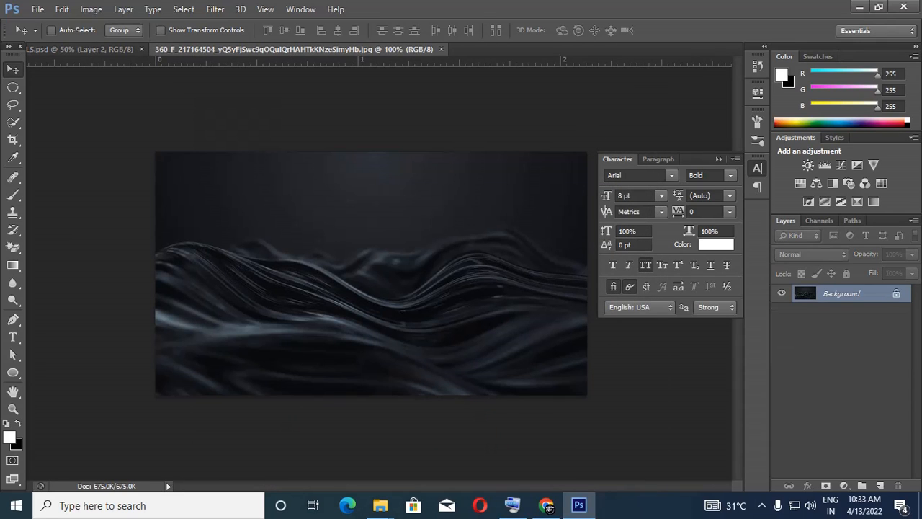
# Convert the wave image's background to Layer 0 and move it into the upper-left corner of the poster document.
pyautogui.doubleClick(841, 294)
pyautogui.click(574, 159)
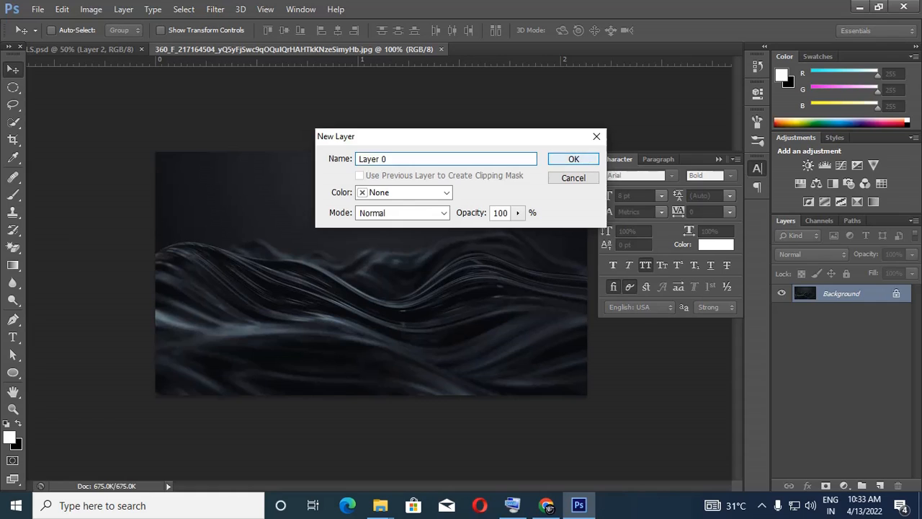
pyautogui.moveTo(475, 304); pyautogui.dragTo(344, 166)
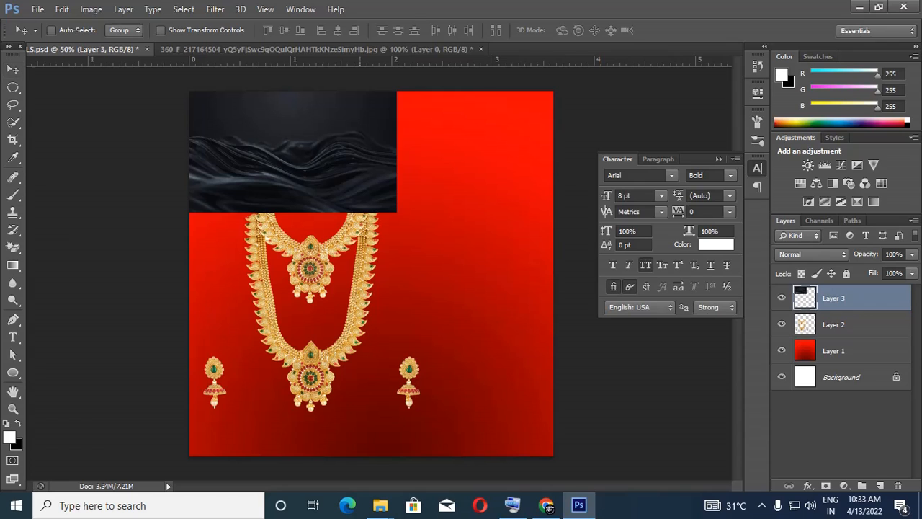
# Stretch the dark wave image over the whole canvas and move its layer below the red gradient layer.
pyautogui.hotkey('ctrl', 't')
pyautogui.moveTo(396, 212); pyautogui.dragTo(560, 455)
pyautogui.press('Return')
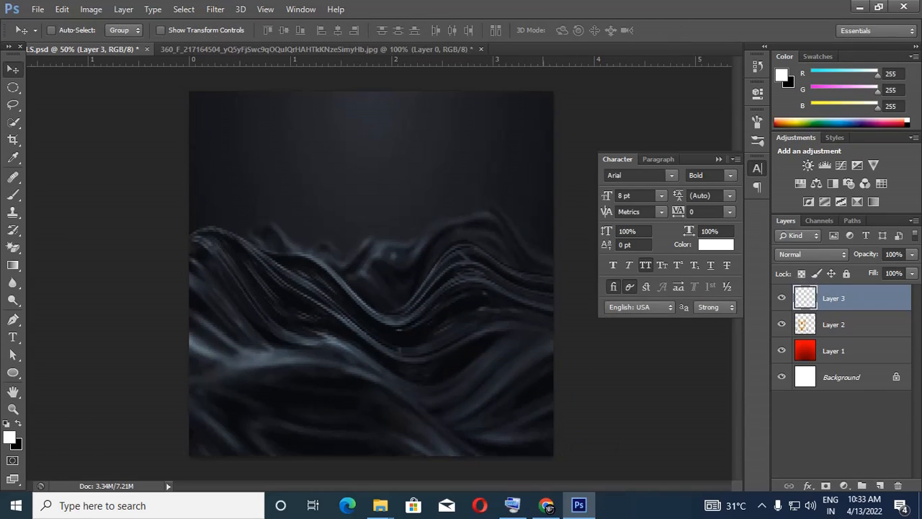
pyautogui.hotkey('ctrl', '[')
pyautogui.hotkey('ctrl', '[')
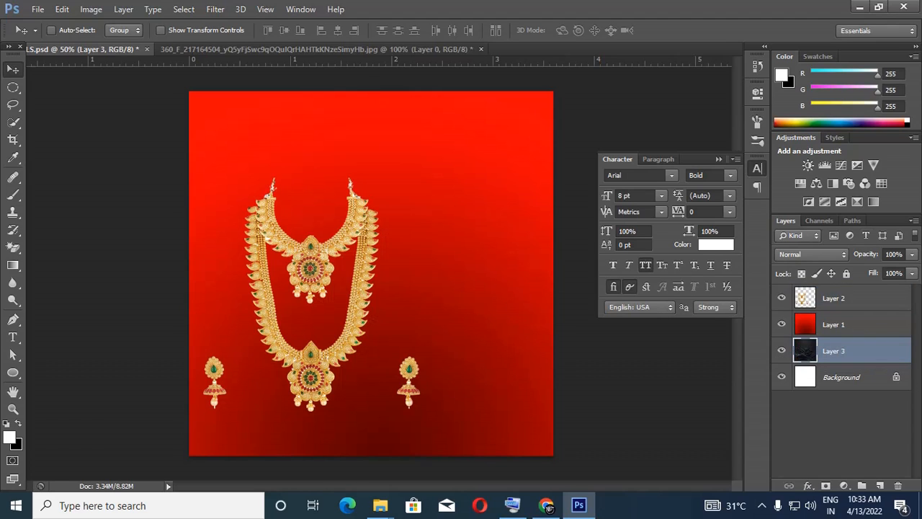
# Select the red gradient layer, Layer 1, and set its blend mode to Multiply.
pyautogui.hotkey('alt', ']')
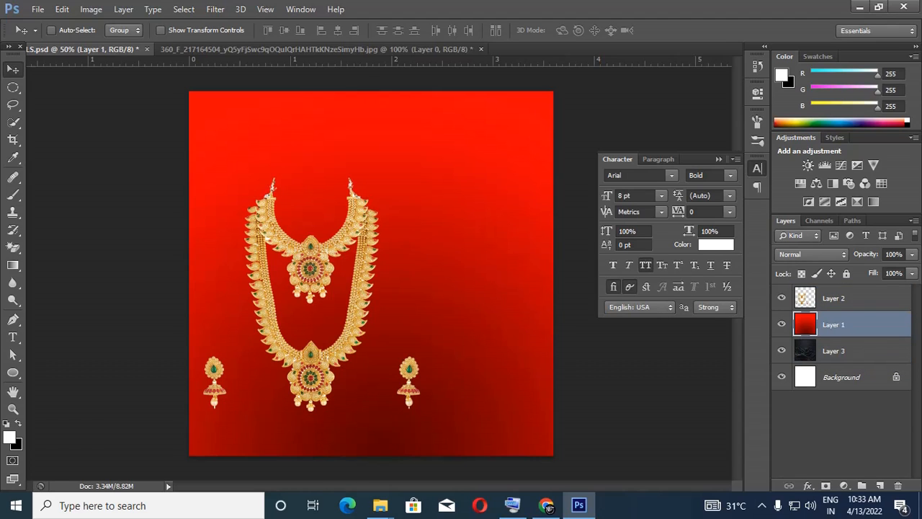
pyautogui.click(811, 254)
pyautogui.click(799, 49)
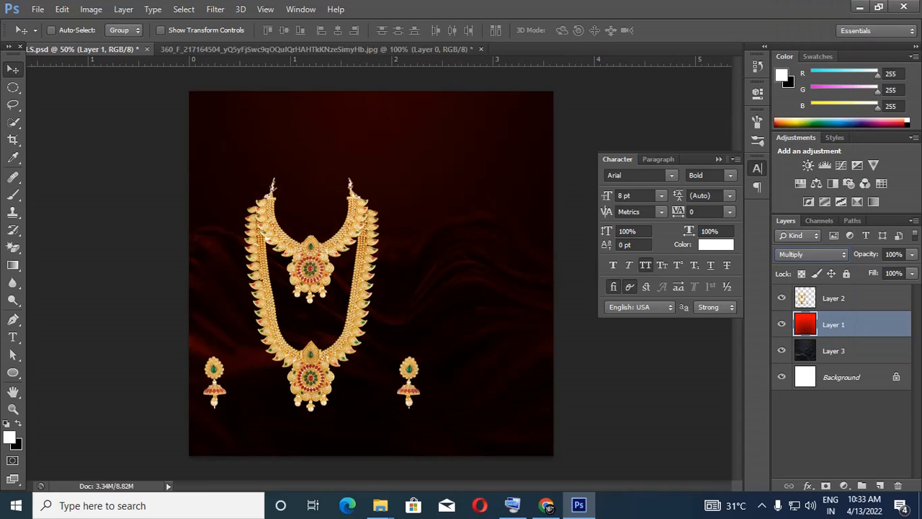
# Try the Color Burn, Lighten and Screen blend modes on the red gradient layer.
pyautogui.click(811, 254)
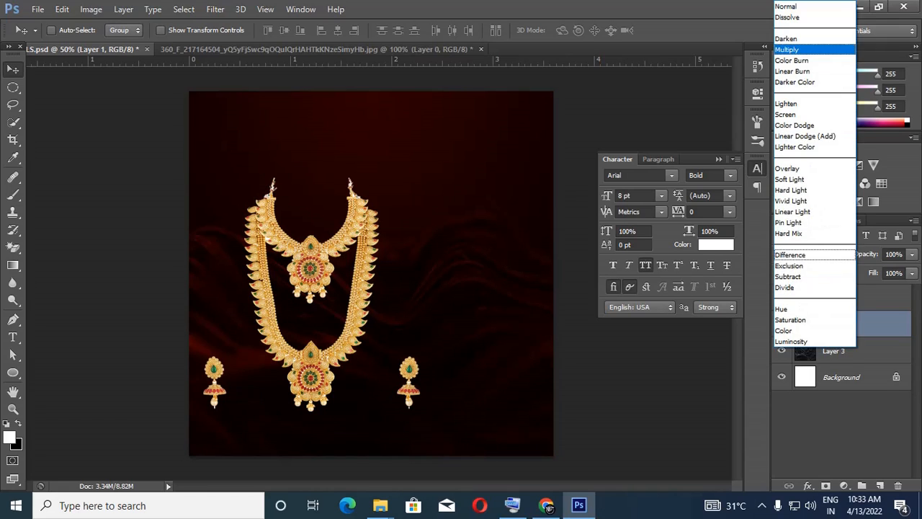
pyautogui.press('Return')
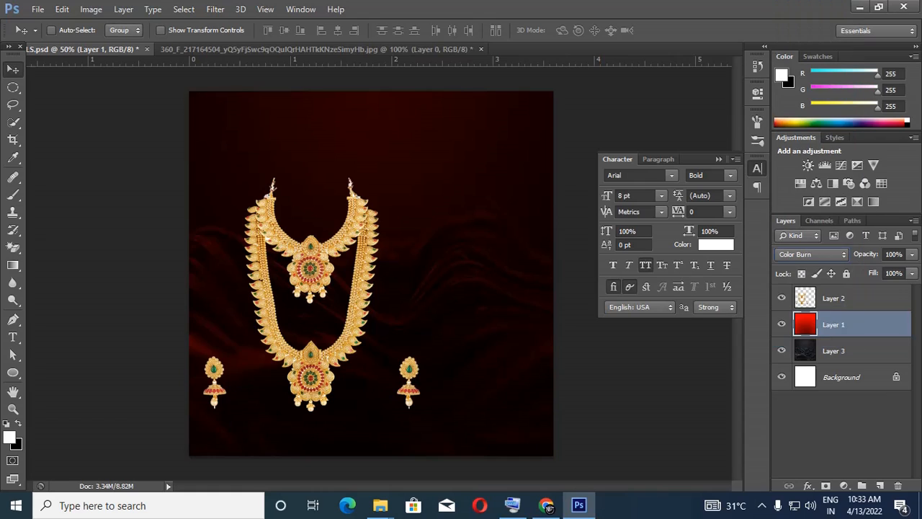
pyautogui.click(812, 254)
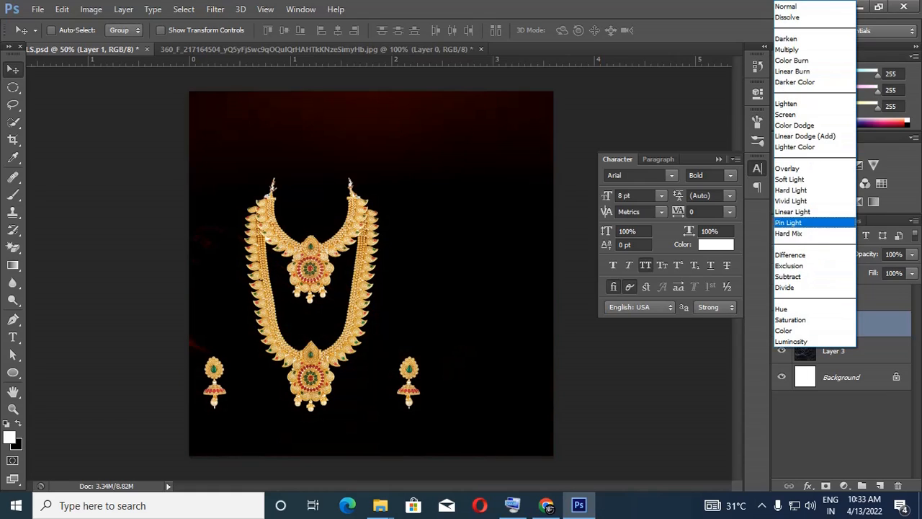
pyautogui.click(799, 103)
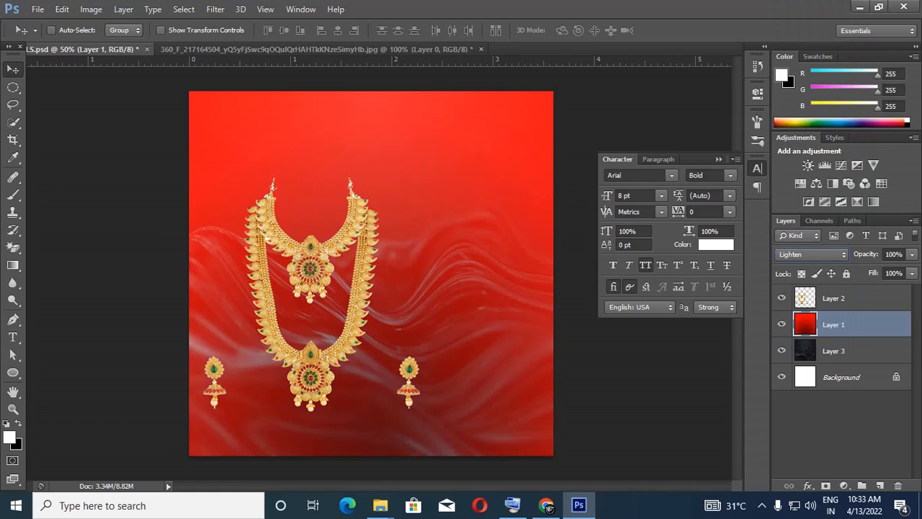
pyautogui.click(812, 254)
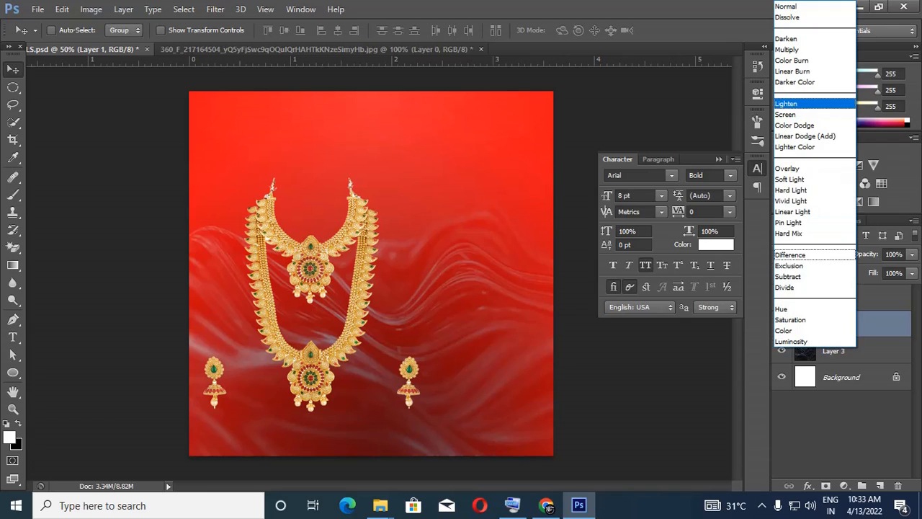
pyautogui.press('Up')
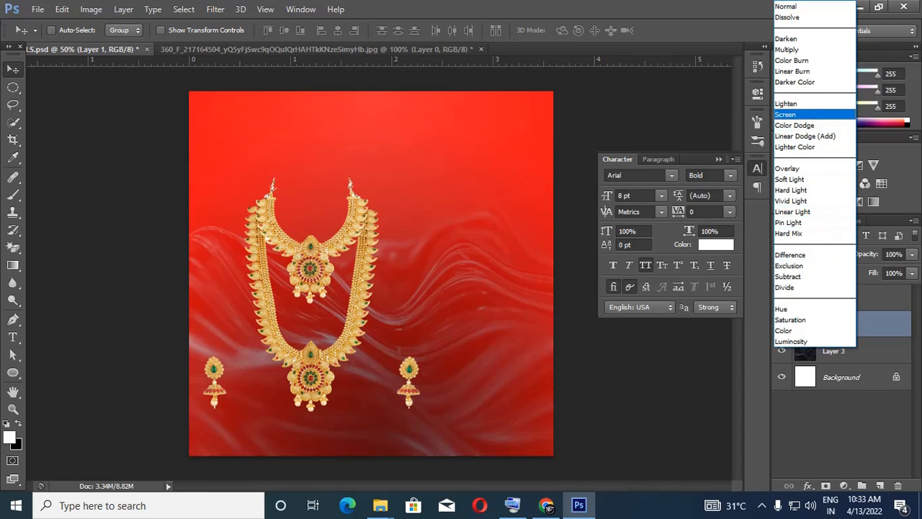
pyautogui.press('Return')
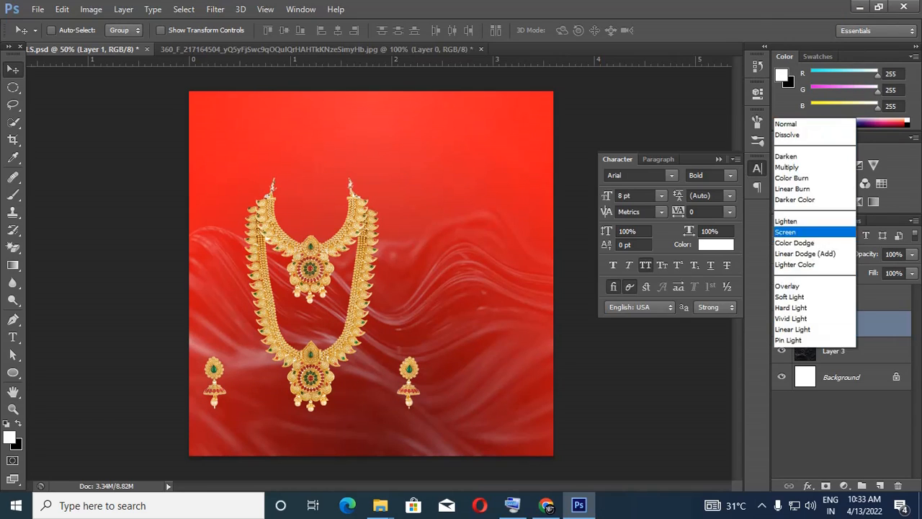
# Try the Overlay blend mode on the red gradient layer and settle on Soft Light.
pyautogui.click(811, 254)
pyautogui.press('Return')
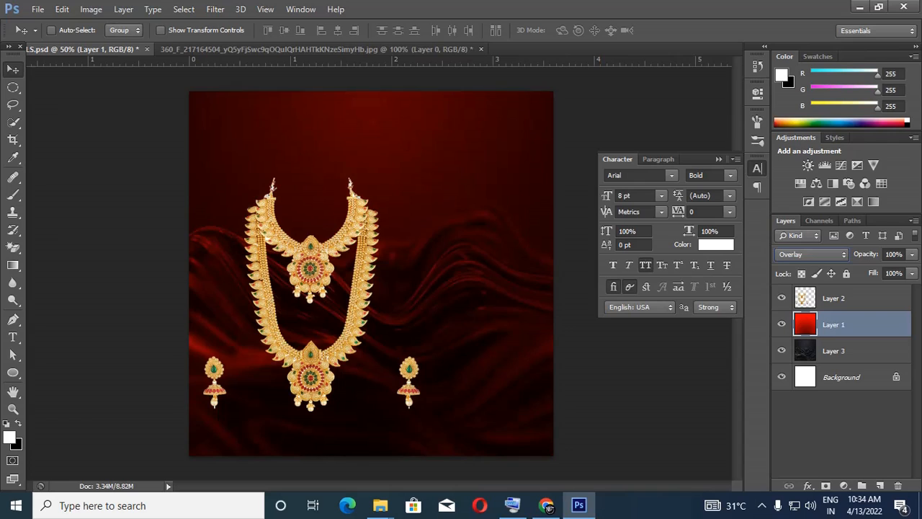
pyautogui.click(805, 254)
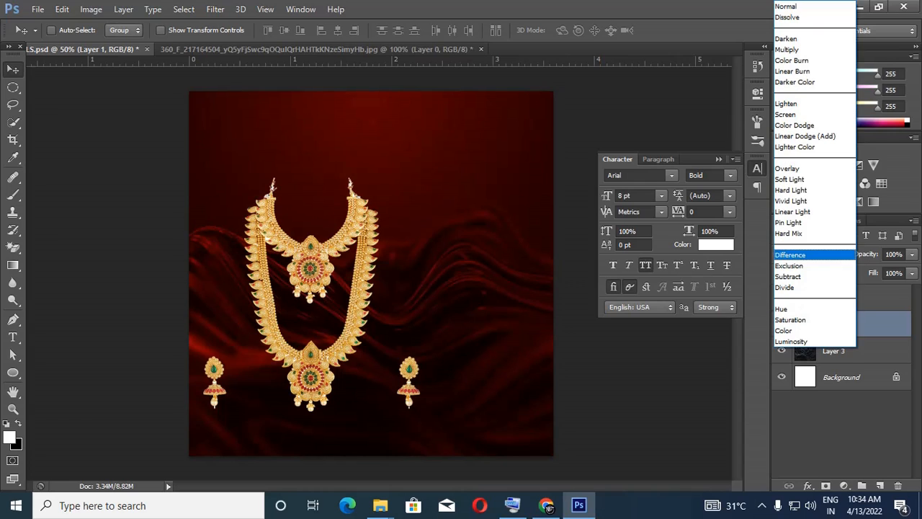
pyautogui.press('Up')
pyautogui.press('Up')
pyautogui.press('Return')
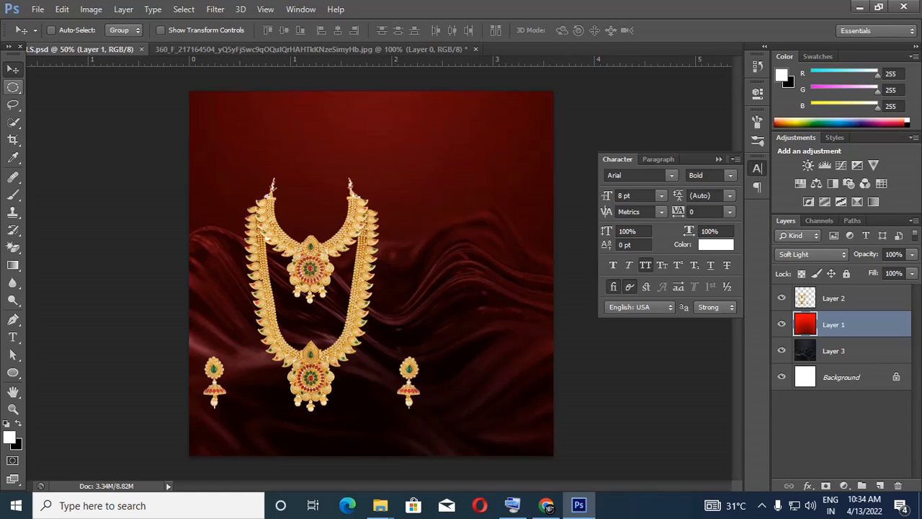
# Select the necklace layer, Layer 2, scale it to about 88.6% and shift it slightly down and to the left.
pyautogui.moveTo(354, 279)
pyautogui.mouseDown()
pyautogui.moveTo(354, 297)
pyautogui.moveTo(354, 273)
pyautogui.mouseUp()
pyautogui.rightClick(355, 289)
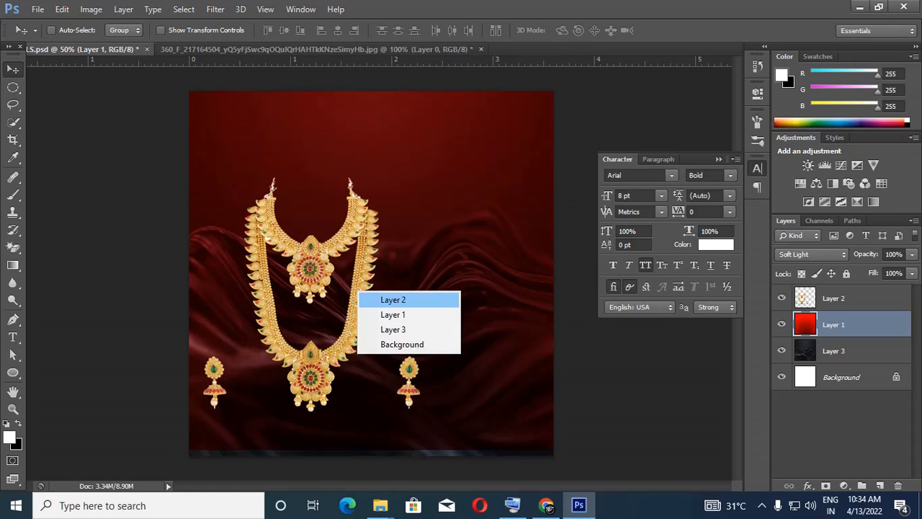
pyautogui.click(369, 297)
pyautogui.hotkey('ctrl', 't')
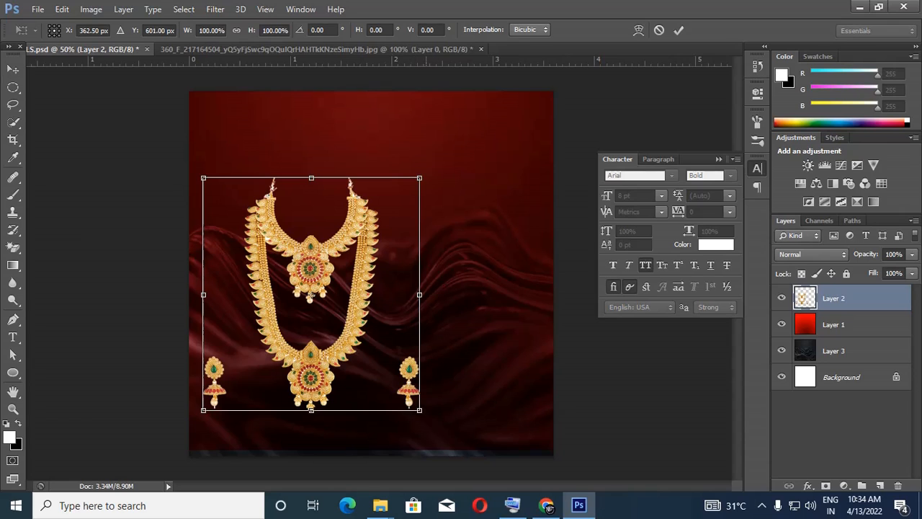
pyautogui.moveTo(422, 410); pyautogui.dragTo(407, 397)
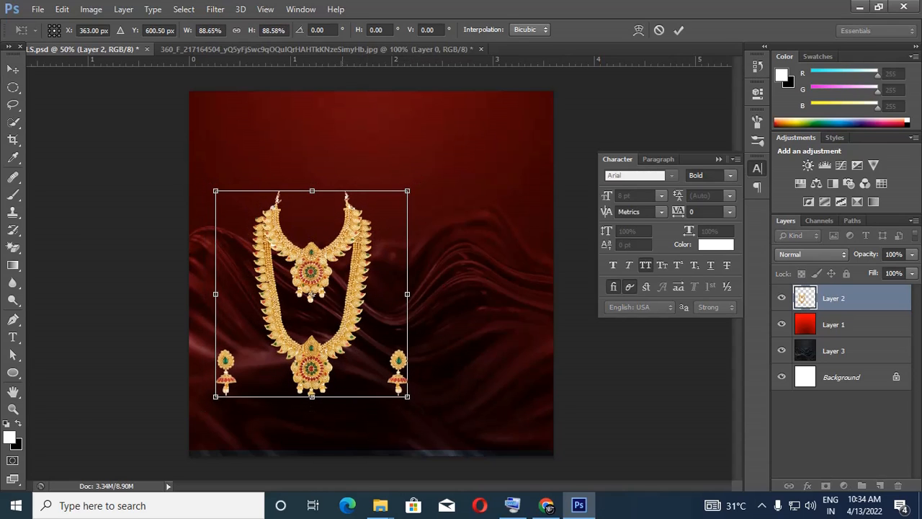
pyautogui.moveTo(345, 342); pyautogui.dragTo(333, 365)
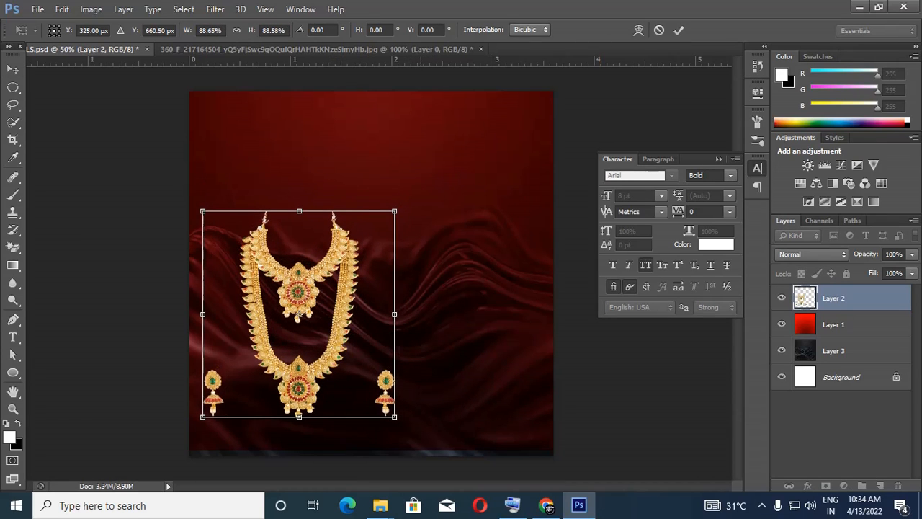
pyautogui.press('Return')
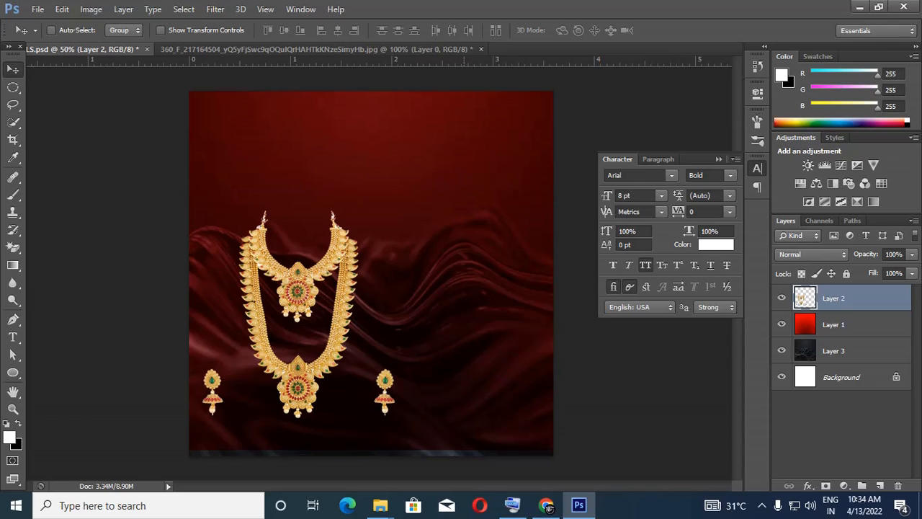
# Hide and show the red gradient layer to compare, then select it and shift it down to cover the canvas's lower edge.
pyautogui.click(781, 324)
pyautogui.click(781, 324)
pyautogui.click(834, 325)
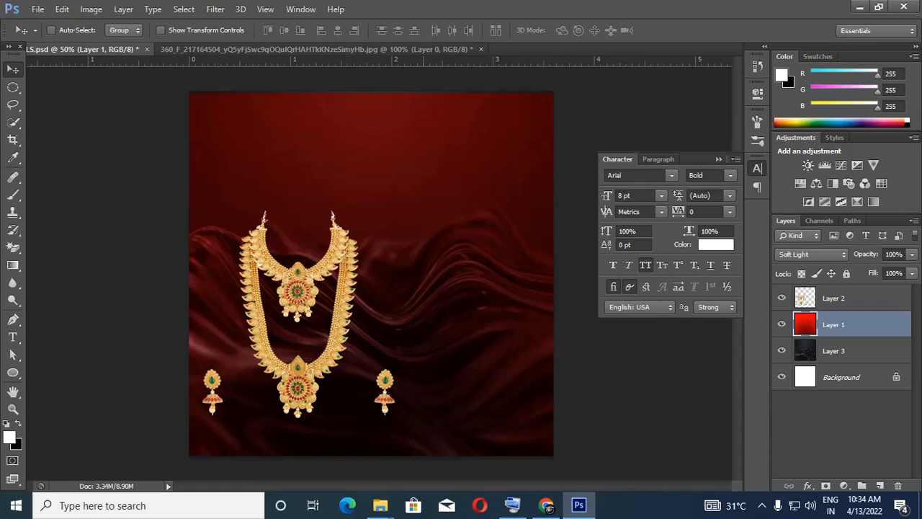
# Select the necklace layer again, free-transform it to about 97.7% and shift it up and to the right.
pyautogui.rightClick(347, 257)
pyautogui.click(360, 264)
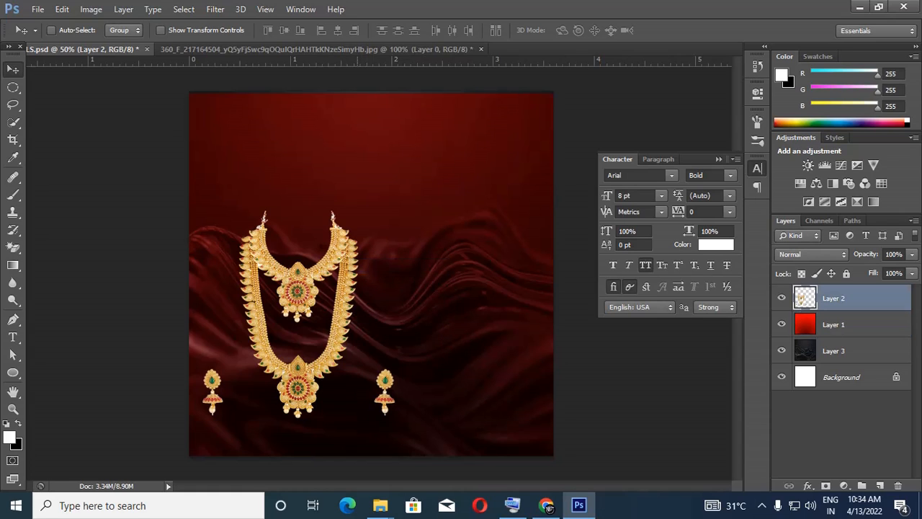
pyautogui.hotkey('ctrl', 't')
pyautogui.moveTo(394, 211); pyautogui.dragTo(415, 190)
pyautogui.moveTo(362, 263); pyautogui.dragTo(389, 230)
pyautogui.moveTo(435, 186); pyautogui.dragTo(413, 210)
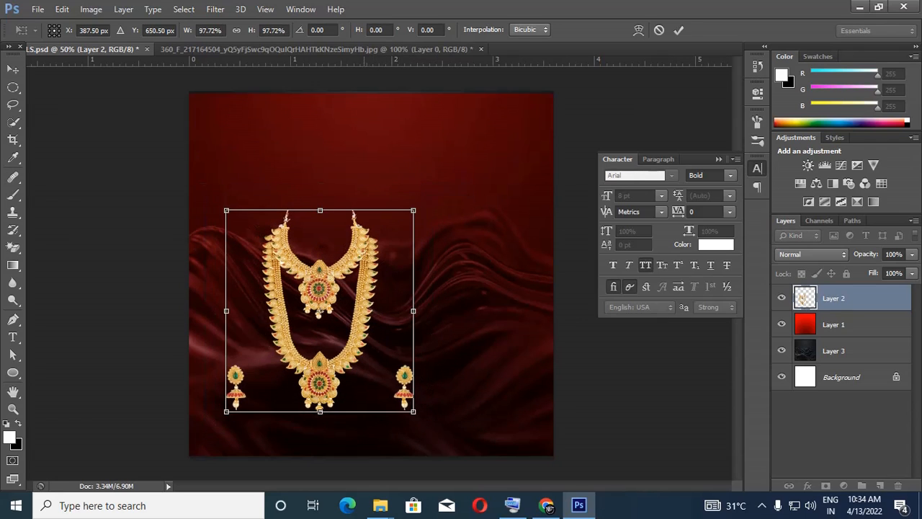
# Try the necklace in the lower-right part of the poster, enlarge it to about 108% and move it back to the left half.
pyautogui.moveTo(375, 239); pyautogui.dragTo(501, 268)
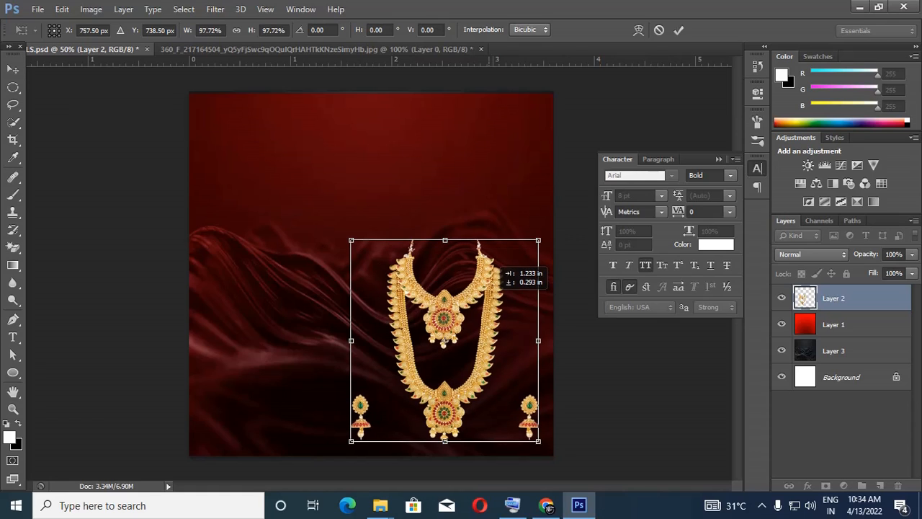
pyautogui.moveTo(500, 267); pyautogui.dragTo(501, 268)
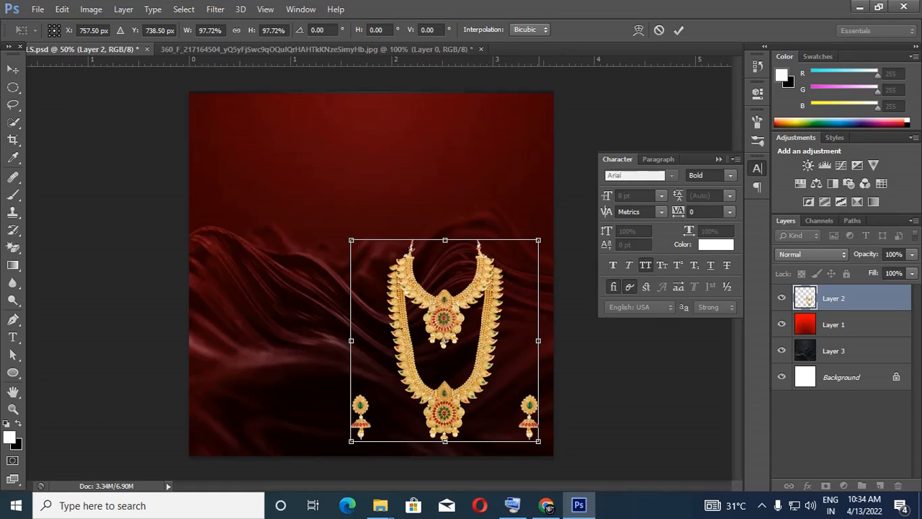
pyautogui.moveTo(538, 240); pyautogui.dragTo(548, 229)
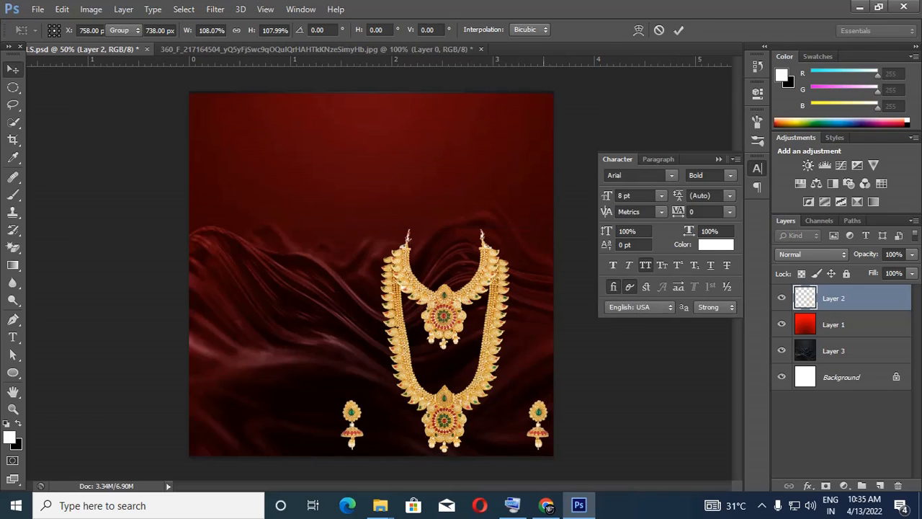
pyautogui.press('Return')
pyautogui.moveTo(499, 279); pyautogui.dragTo(435, 249)
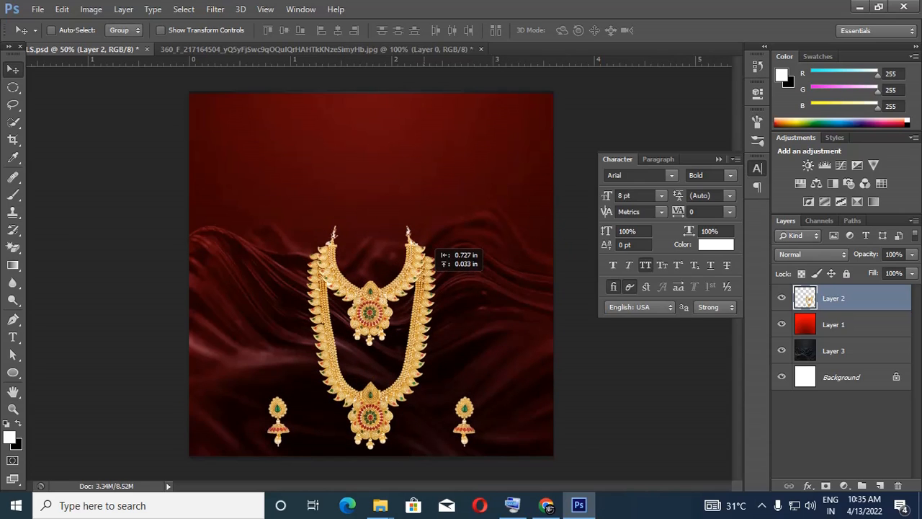
pyautogui.moveTo(435, 249); pyautogui.dragTo(365, 231)
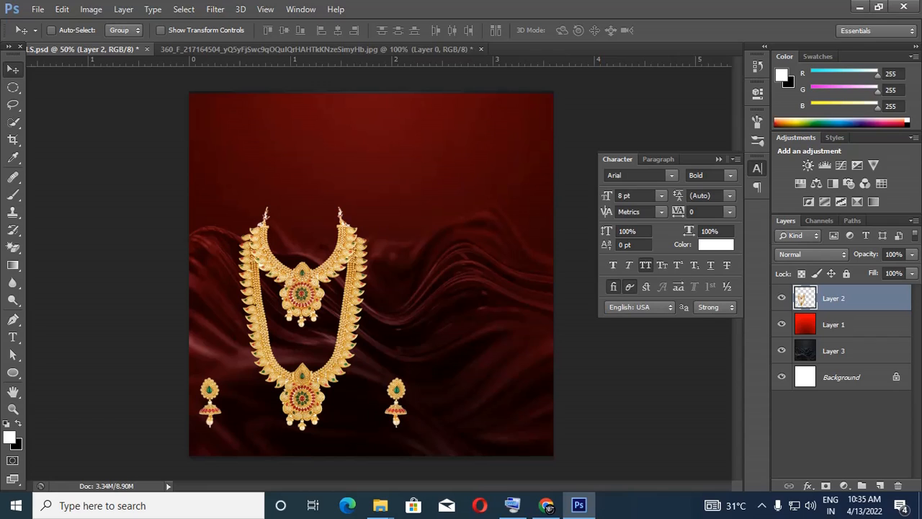
# Add a new empty layer above the necklace layer.
pyautogui.click(880, 485)
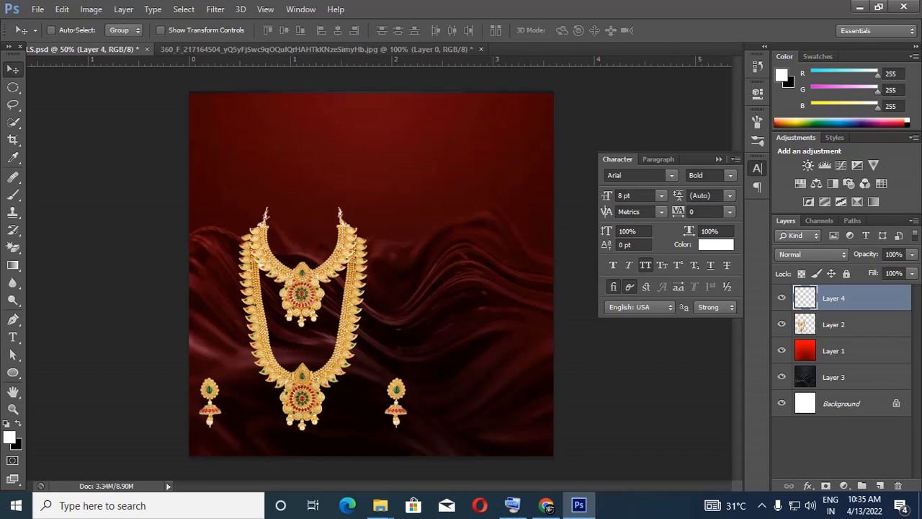
pyautogui.hotkey('alt', 'f')
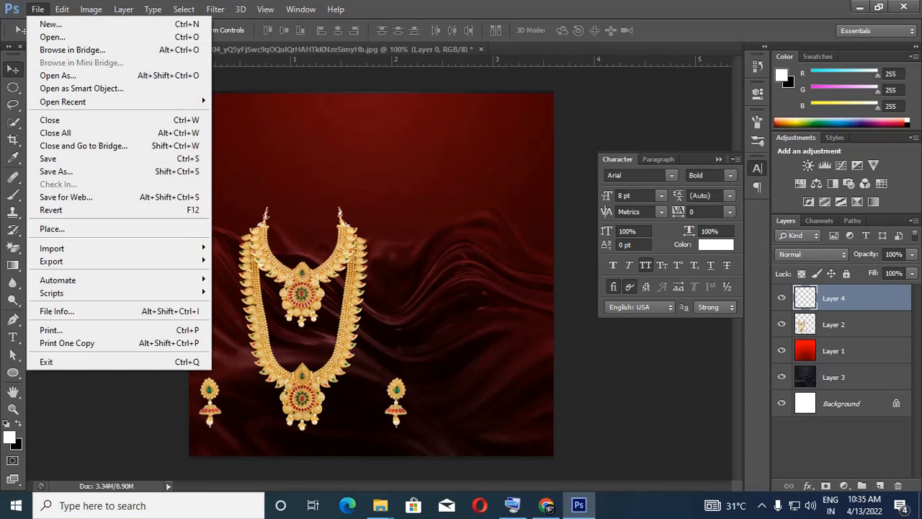
pyautogui.press('Down')
pyautogui.press('Down')
pyautogui.press('Escape')
# Write the heading JEWELLERY above the necklace with the Type tool in the Dagtton font.
pyautogui.press('z')
pyautogui.press('t')
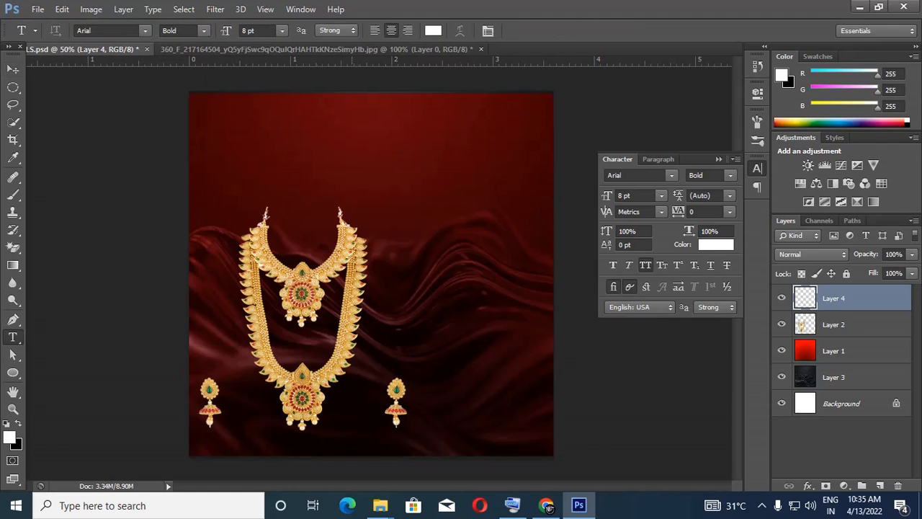
pyautogui.click(144, 31)
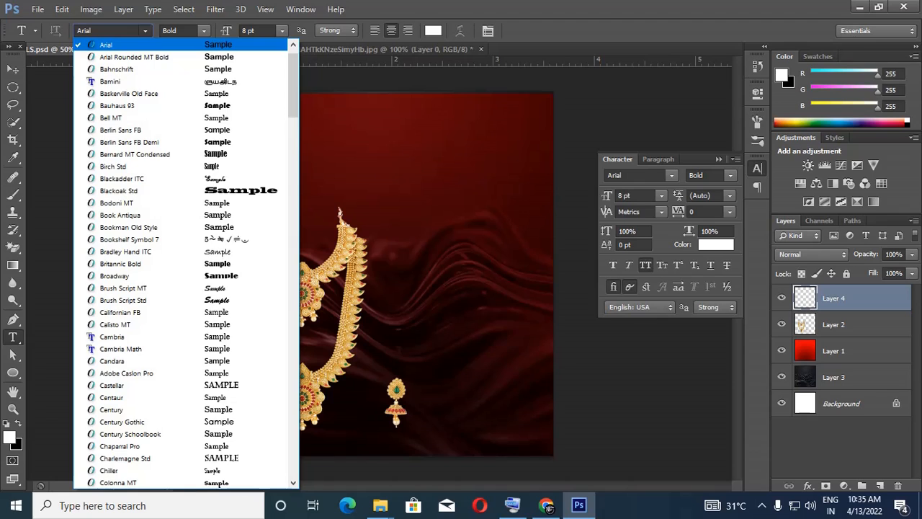
pyautogui.click(144, 31)
pyautogui.click(108, 31)
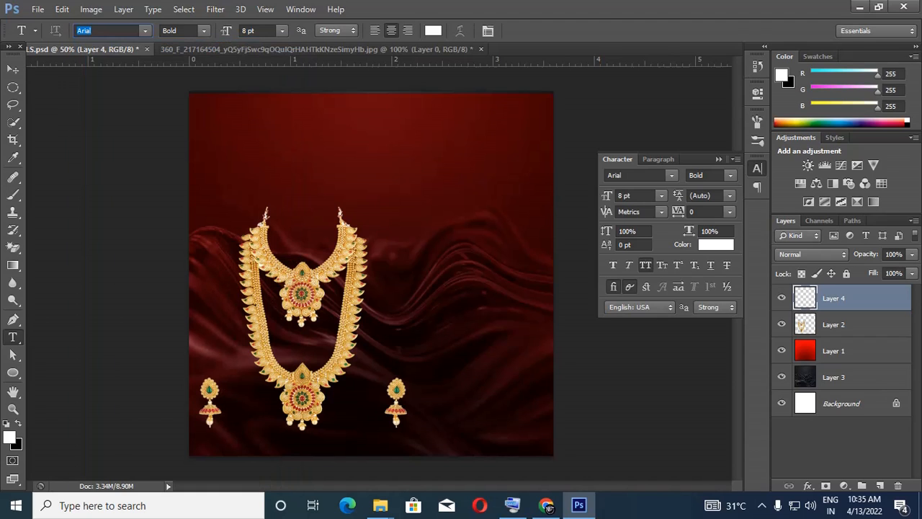
pyautogui.write('Dagtton')
pyautogui.press('Return')
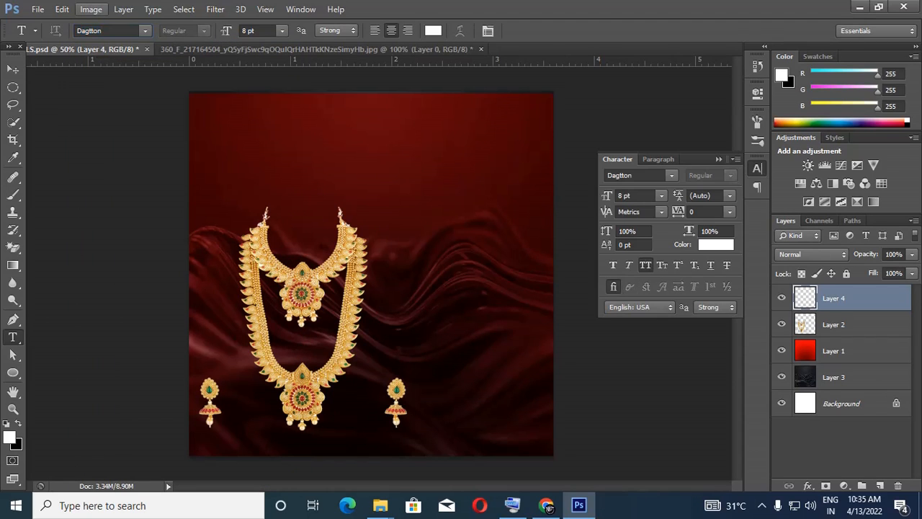
pyautogui.click(351, 144)
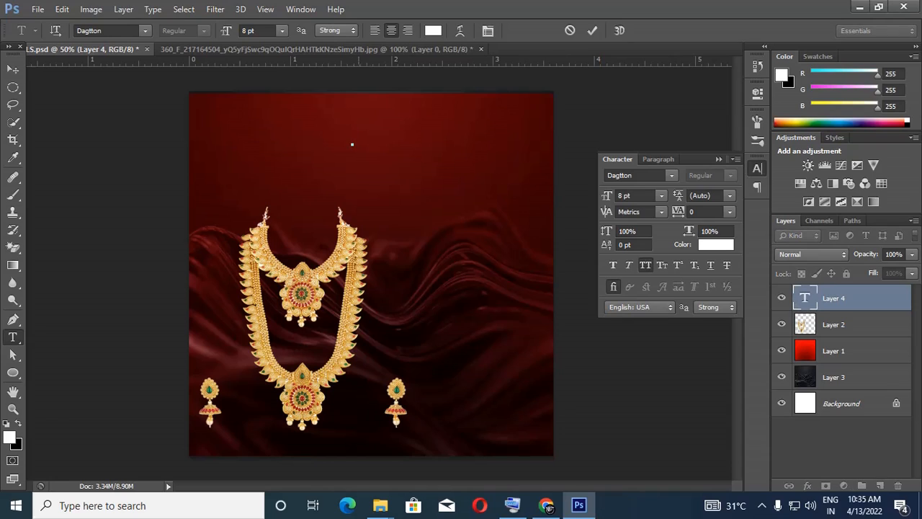
pyautogui.write('JEWELLERY')
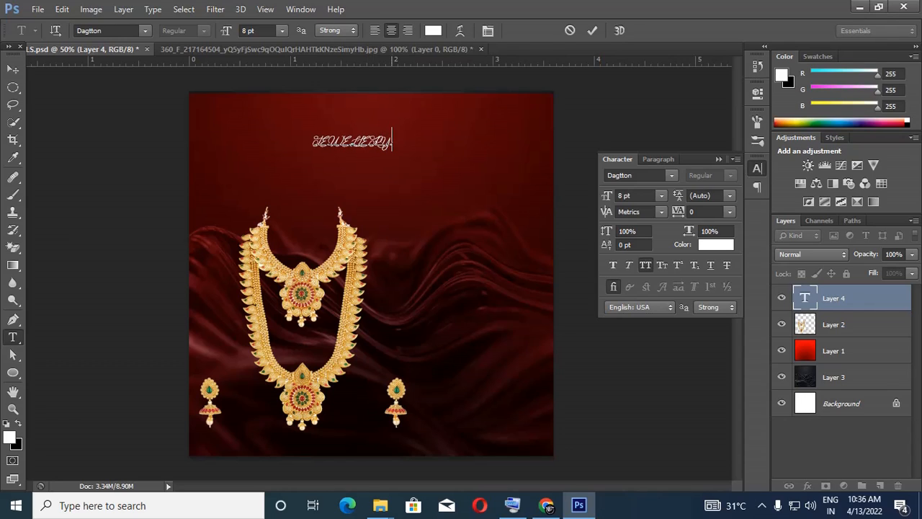
# Try the whole JEWELLERY heading at 36 pt and 24 pt, set it to 18 pt and keep Strong anti-aliasing.
pyautogui.hotkey('ctrl', 'a')
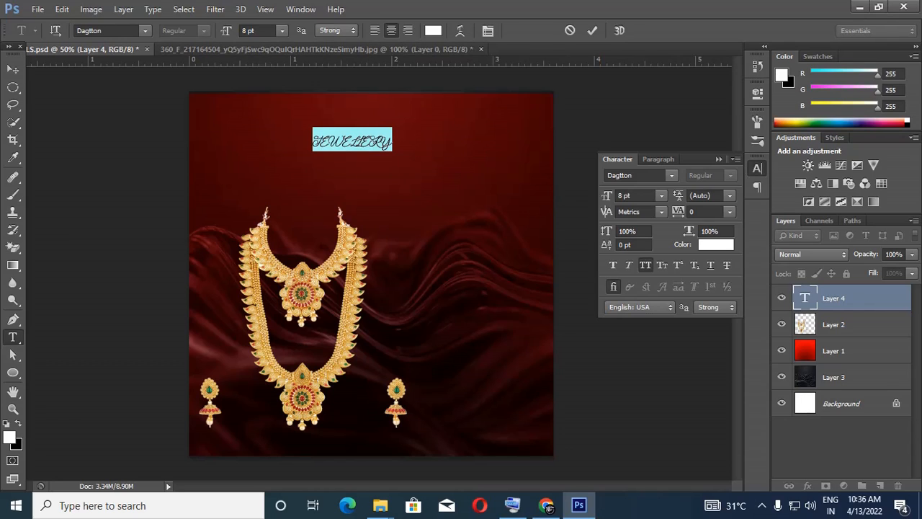
pyautogui.click(282, 31)
pyautogui.click(273, 214)
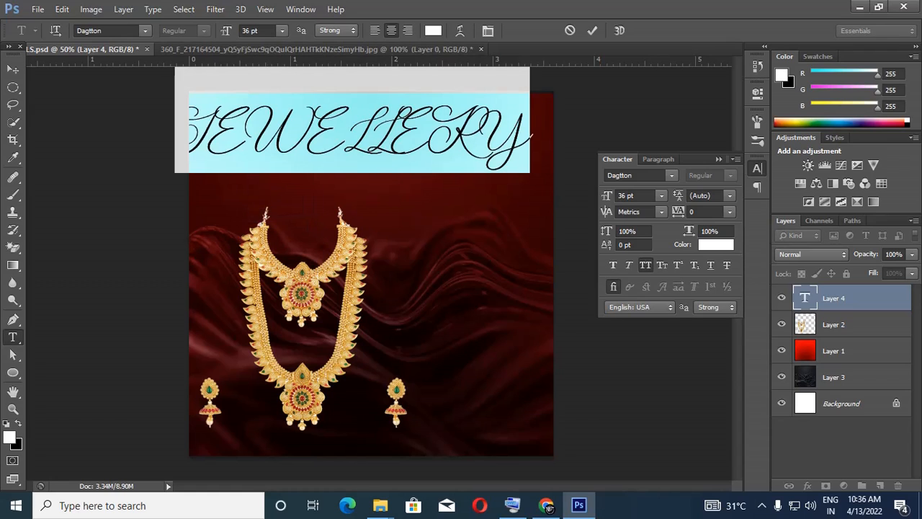
pyautogui.click(282, 31)
pyautogui.click(273, 185)
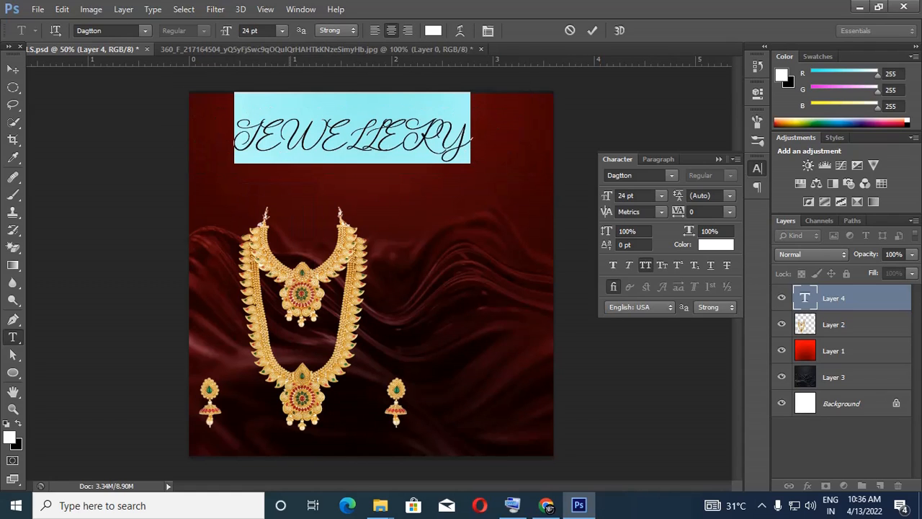
pyautogui.click(281, 31)
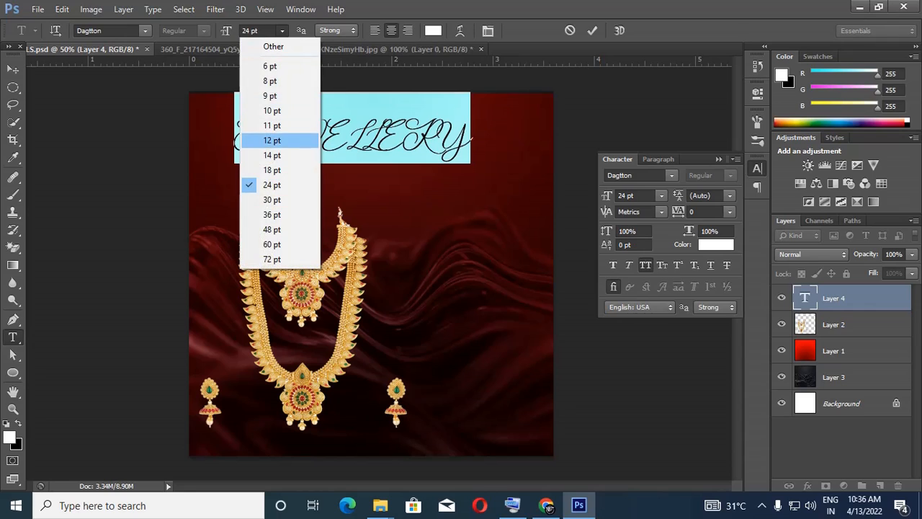
pyautogui.click(272, 170)
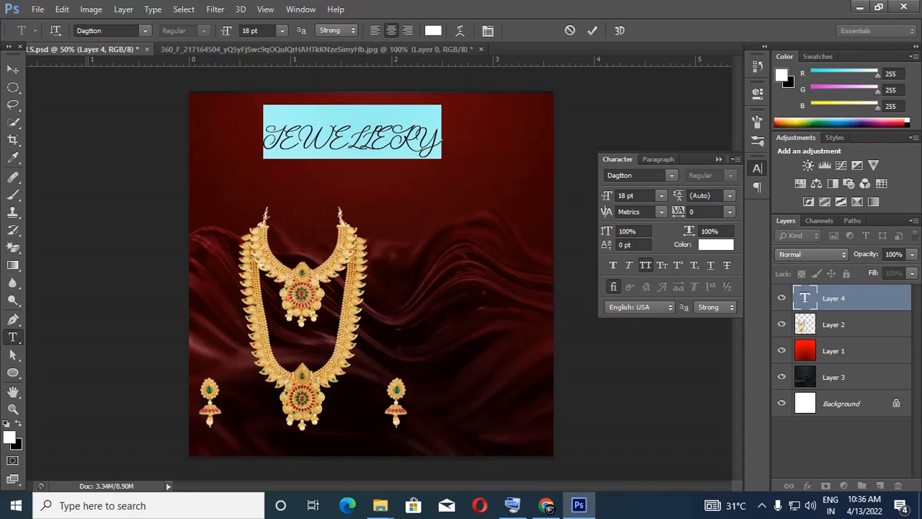
pyautogui.click(342, 30)
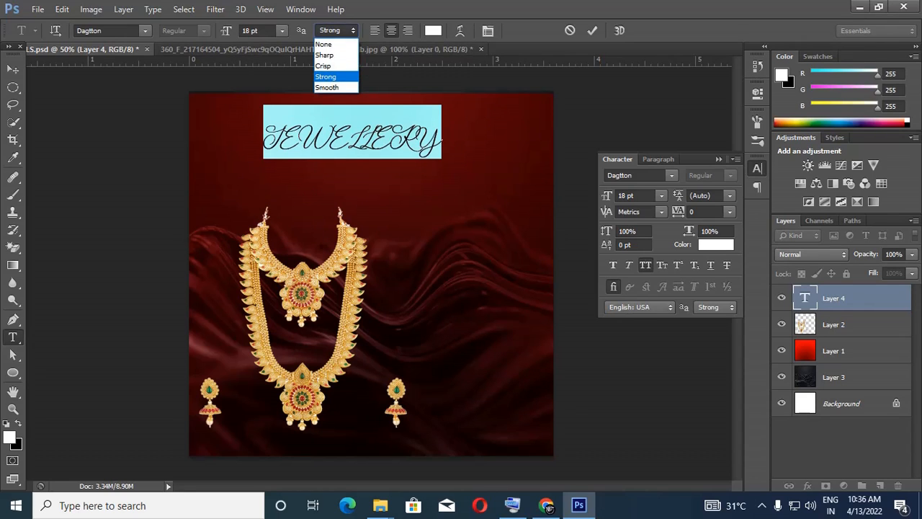
pyautogui.click(334, 76)
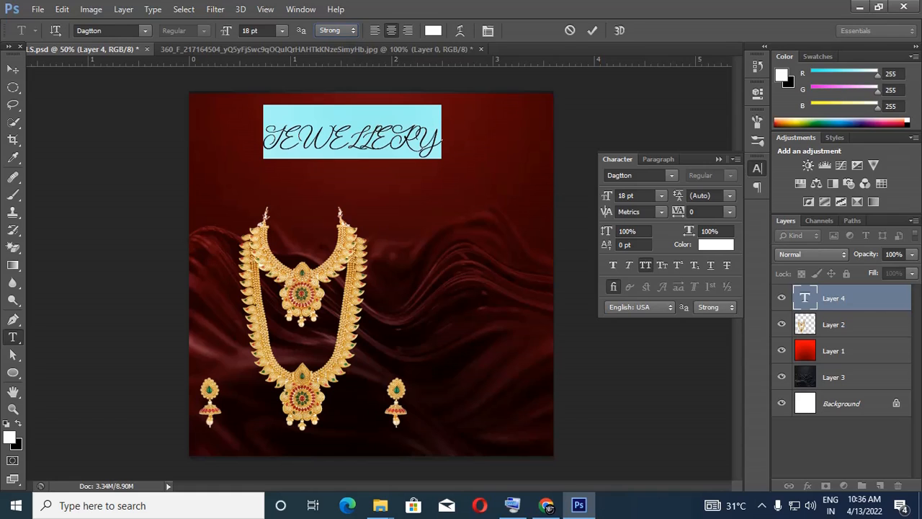
# Colour the JEWELLERY heading golden orange (RGB 255, 174, 0) and commit the text.
pyautogui.click(10, 437)
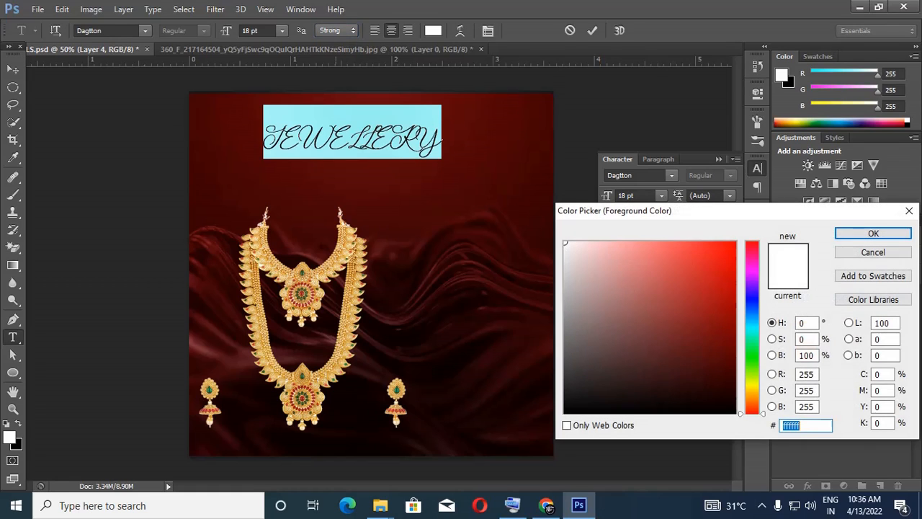
pyautogui.moveTo(751, 363); pyautogui.dragTo(751, 394)
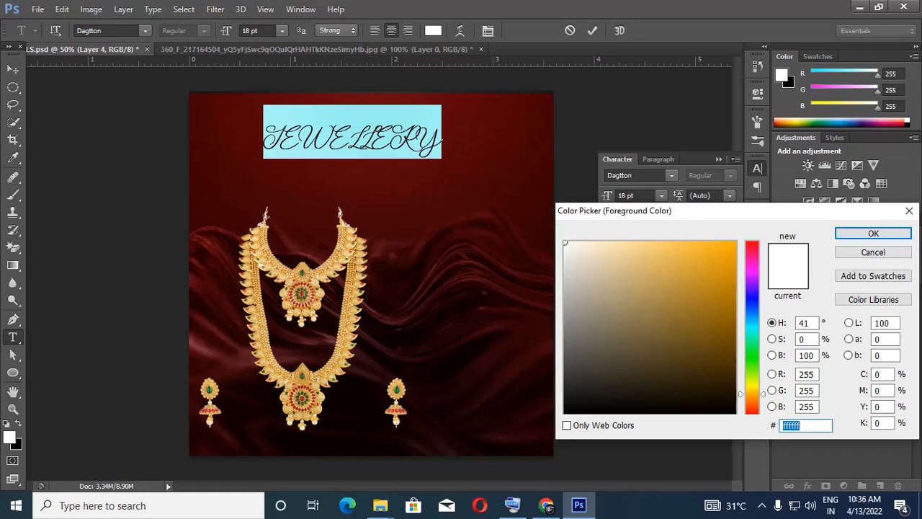
pyautogui.click(735, 242)
pyautogui.click(873, 233)
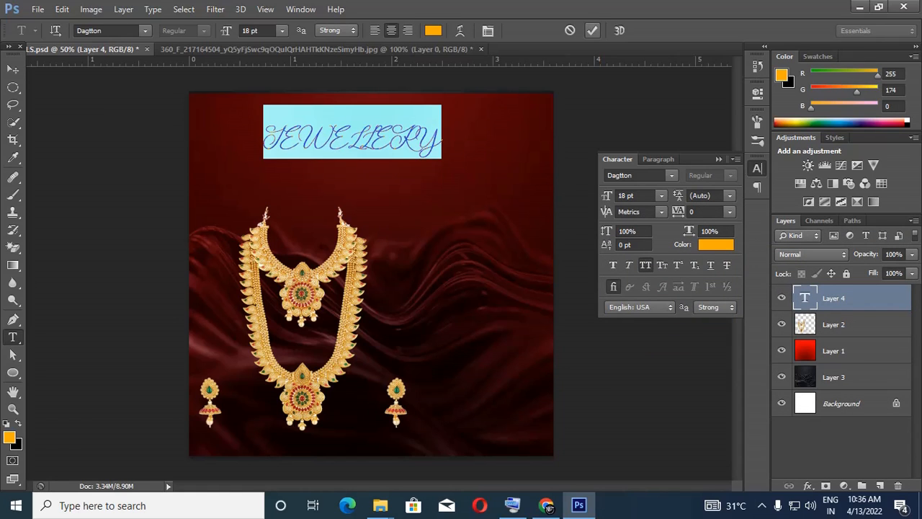
pyautogui.click(592, 30)
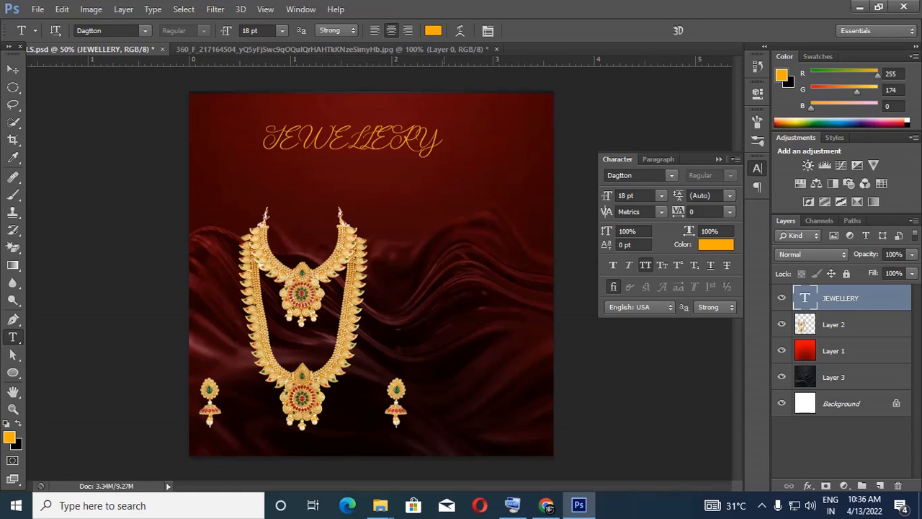
# Try the whole JEWELLERY heading in the Franklin Gothic Heavy, Great Vibes and Magneto fonts.
pyautogui.moveTo(438, 140); pyautogui.dragTo(258, 140)
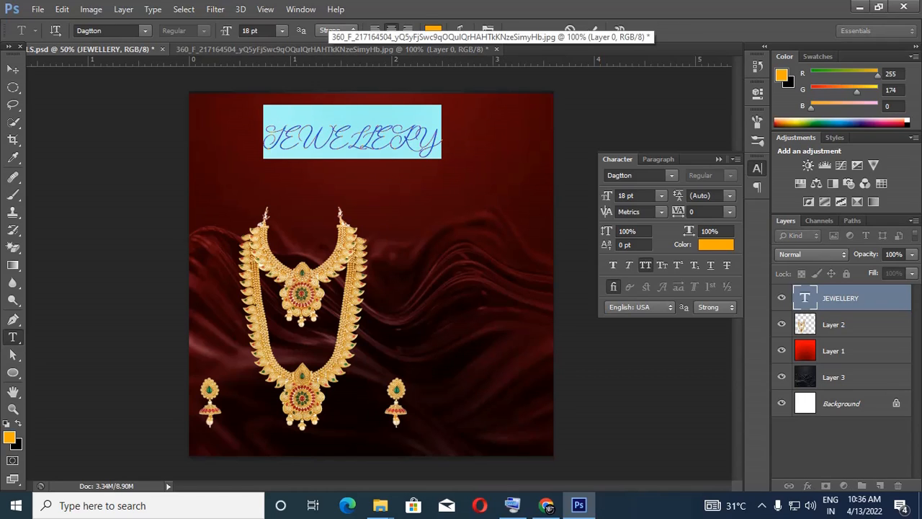
pyautogui.click(145, 31)
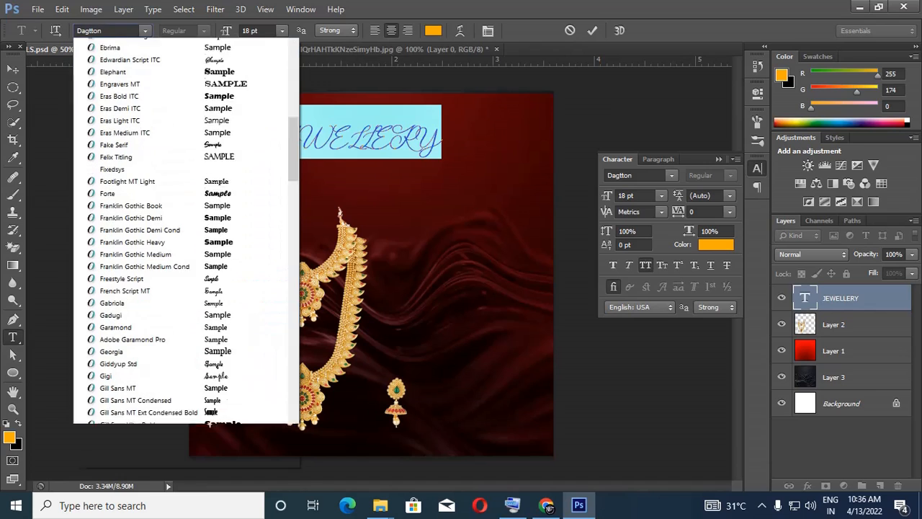
pyautogui.click(153, 263)
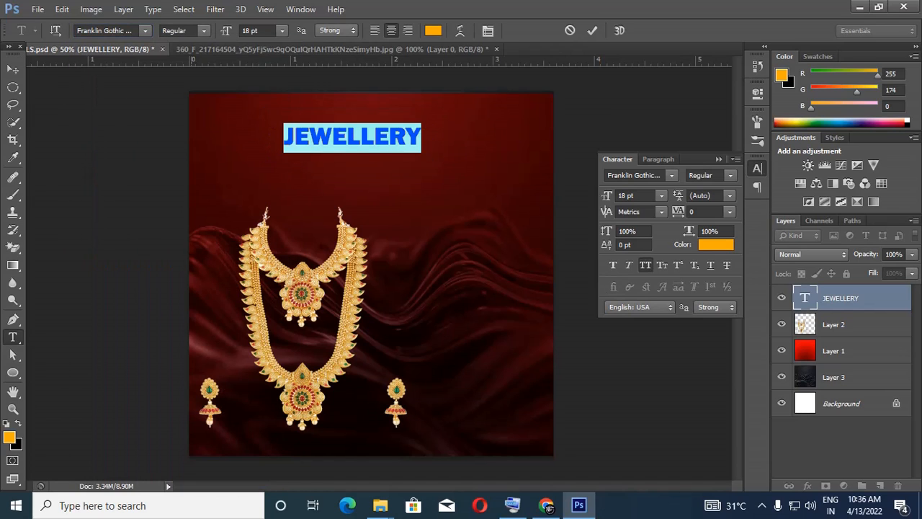
pyautogui.click(144, 31)
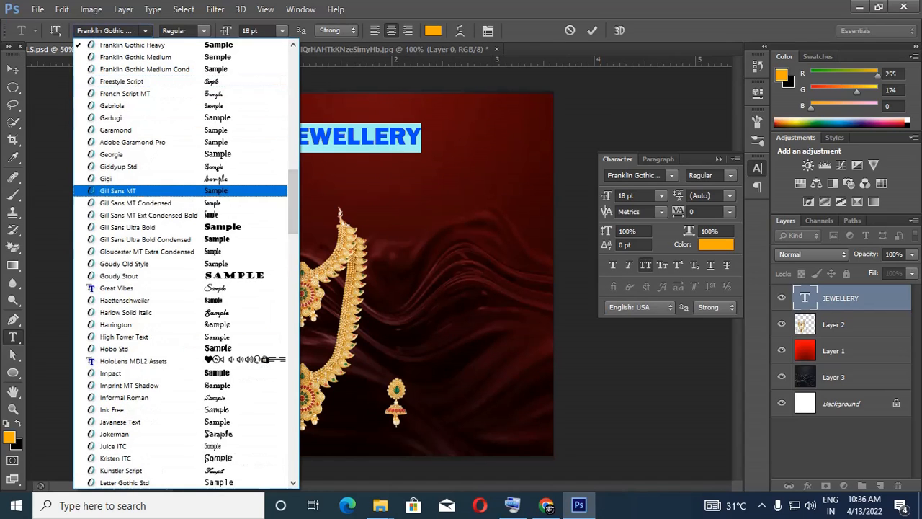
pyautogui.press('Return')
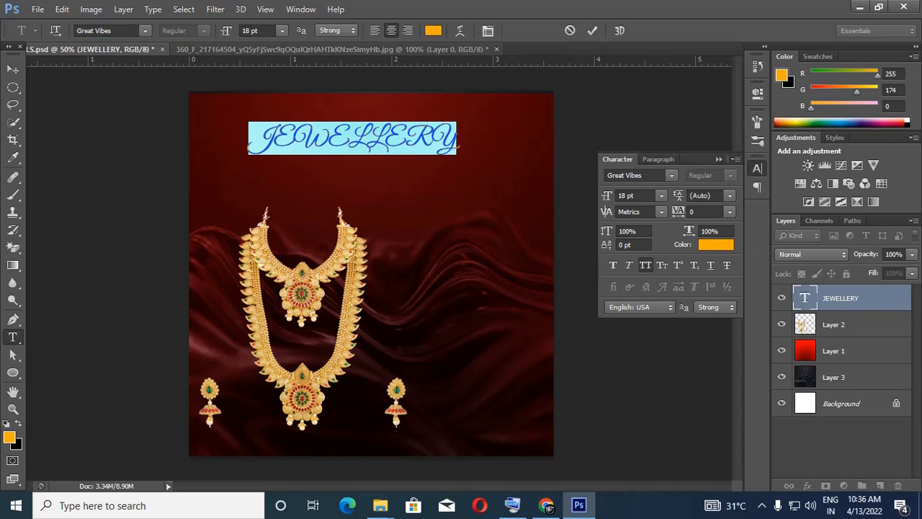
pyautogui.click(145, 31)
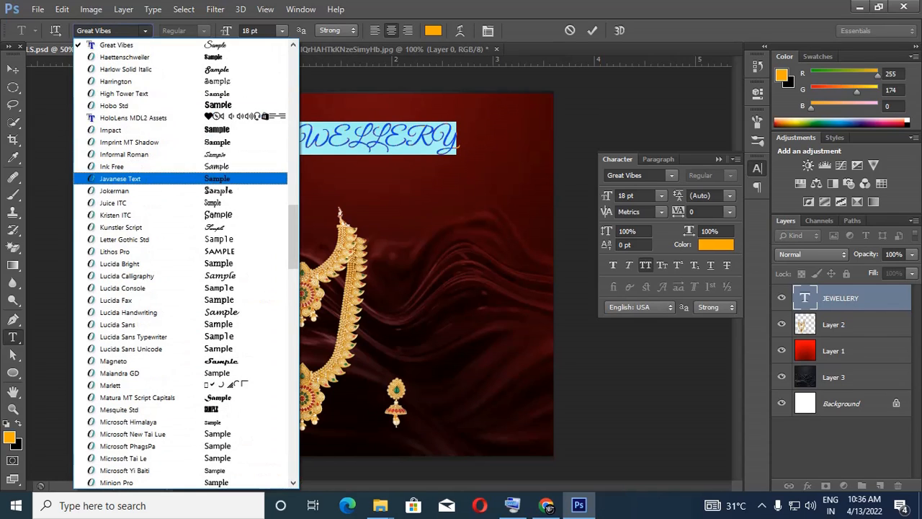
pyautogui.press('Return')
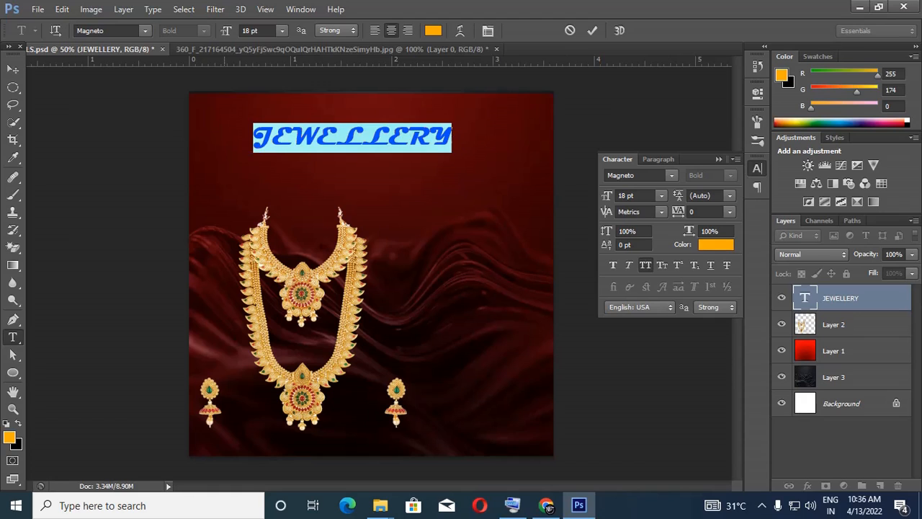
# Try the JEWELLERY heading in the Papyrus and Tw Cen MT Condensed Extra Bold fonts.
pyautogui.click(145, 31)
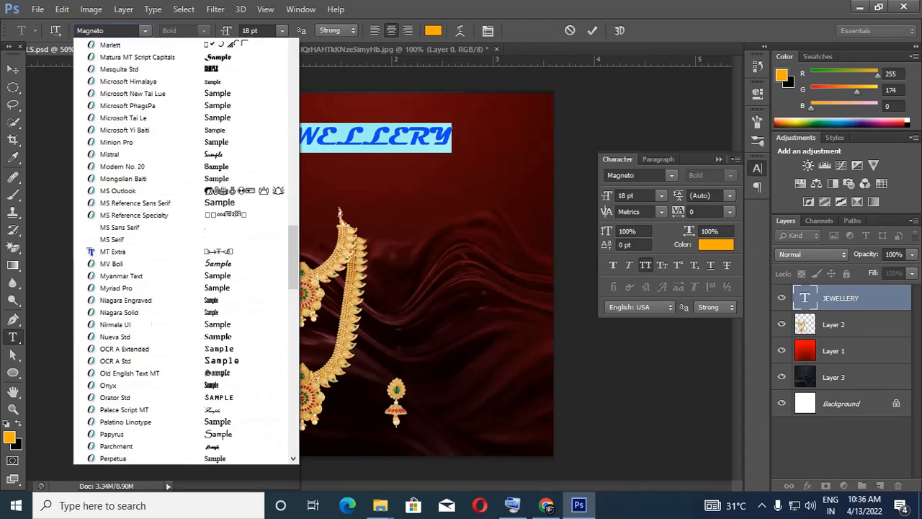
pyautogui.press('Down')
pyautogui.press('Down')
pyautogui.press('Down')
pyautogui.press('Down')
pyautogui.press('Down')
pyautogui.press('Down')
pyautogui.press('Down')
pyautogui.press('Down')
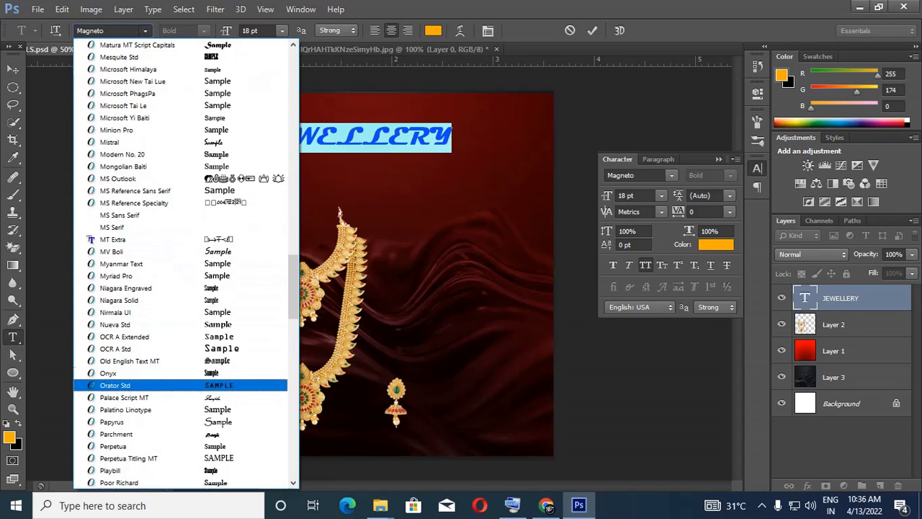
pyautogui.press('Return')
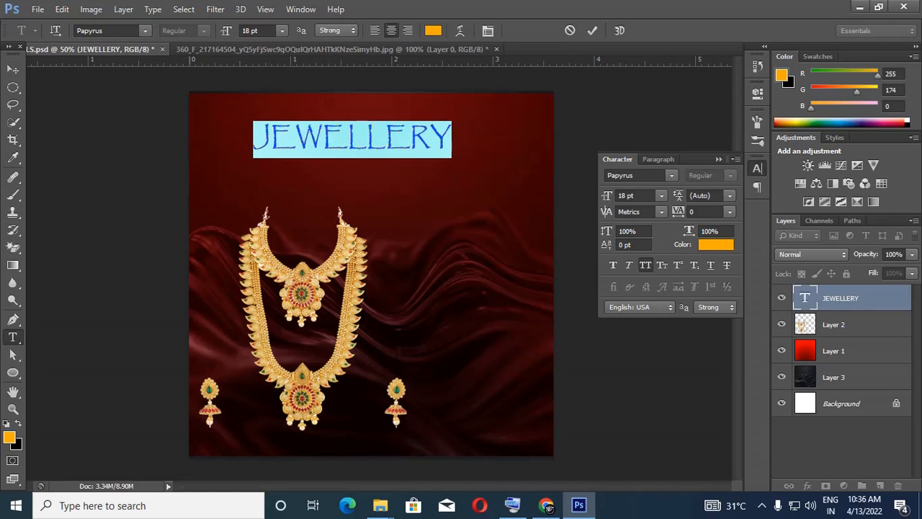
pyautogui.click(145, 31)
pyautogui.scroll(-3, 180, 311)
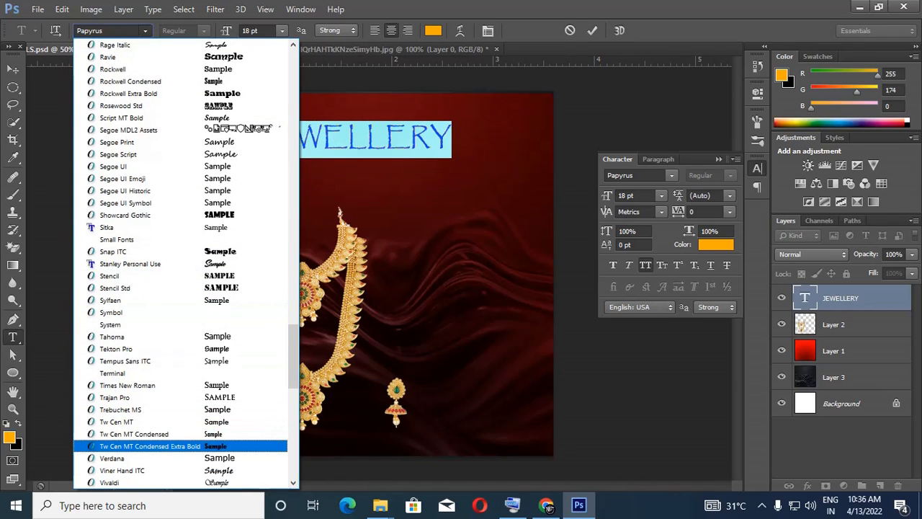
pyautogui.press('Return')
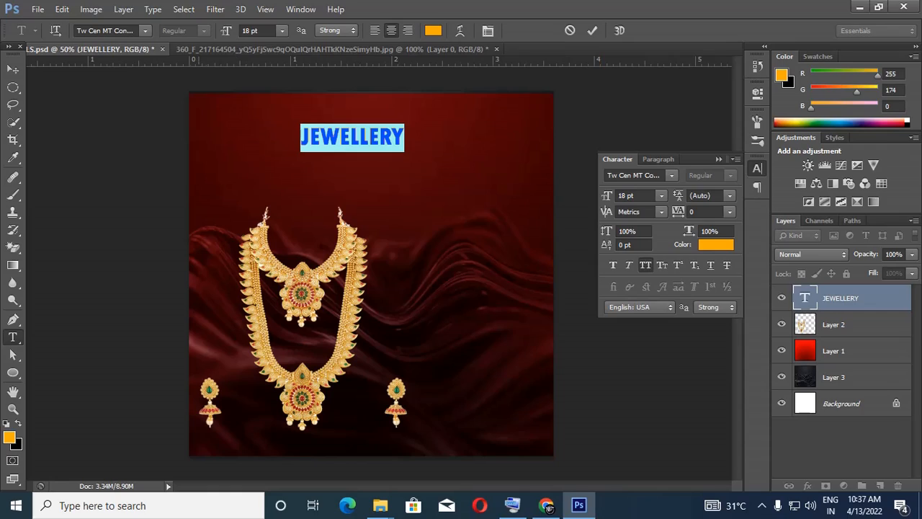
# Try the JEWELLERY heading in Jokerman and Harlow Solid Italic, committing the text in Harlow Solid Italic.
pyautogui.click(145, 31)
pyautogui.scroll(10, 147, 130)
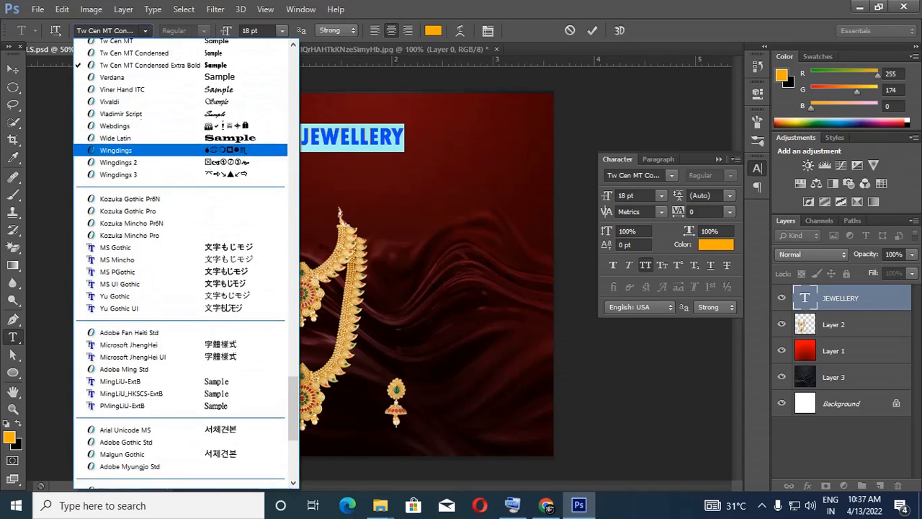
pyautogui.scroll(20, 186, 263)
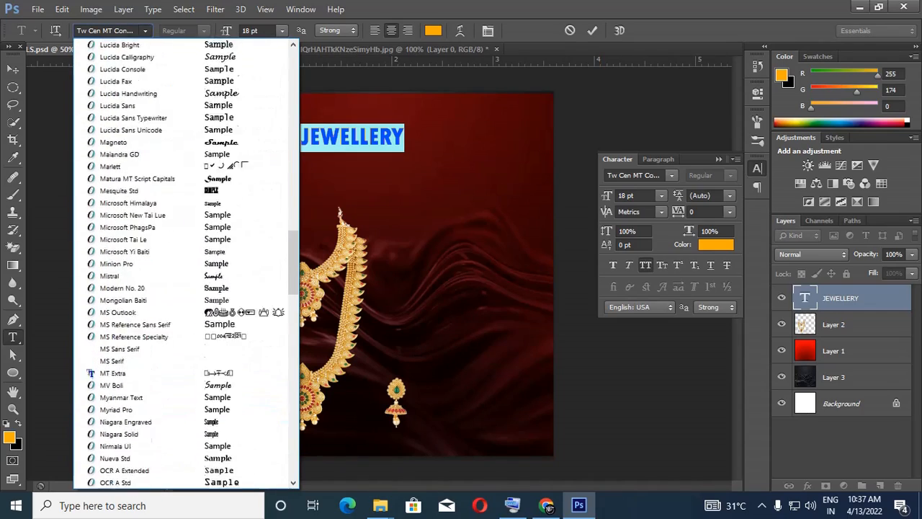
pyautogui.click(114, 118)
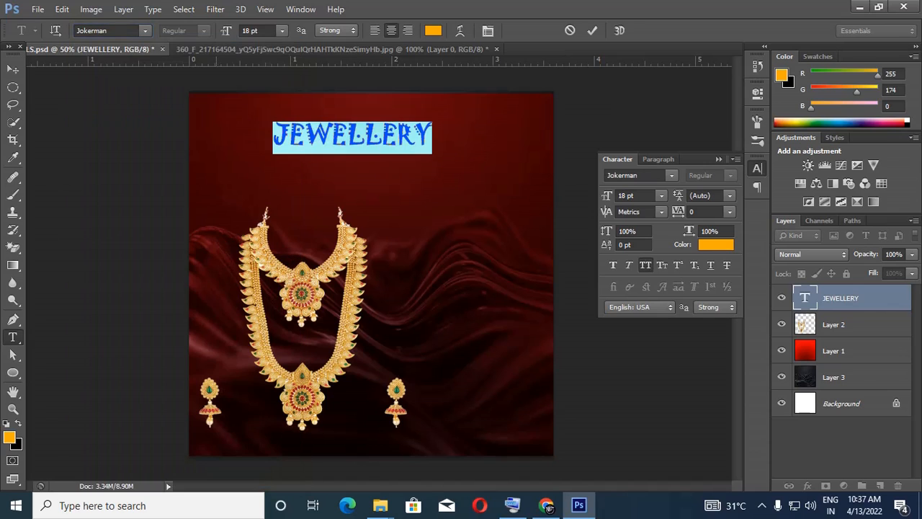
pyautogui.click(146, 31)
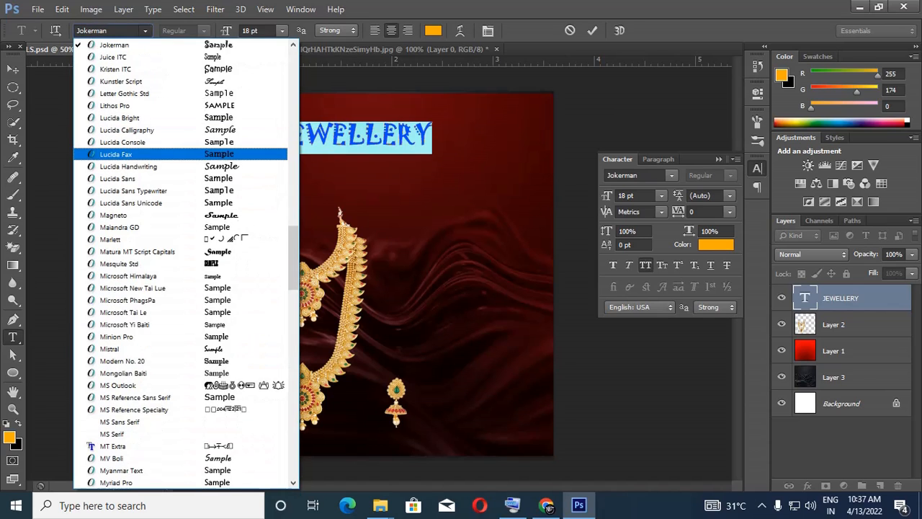
pyautogui.scroll(5, 147, 153)
pyautogui.press('Return')
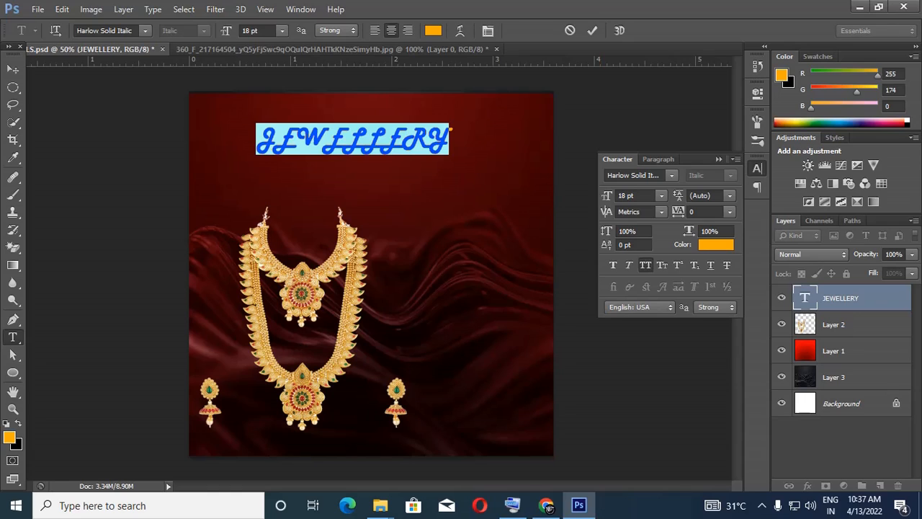
pyautogui.hotkey('ctrl', 'Return')
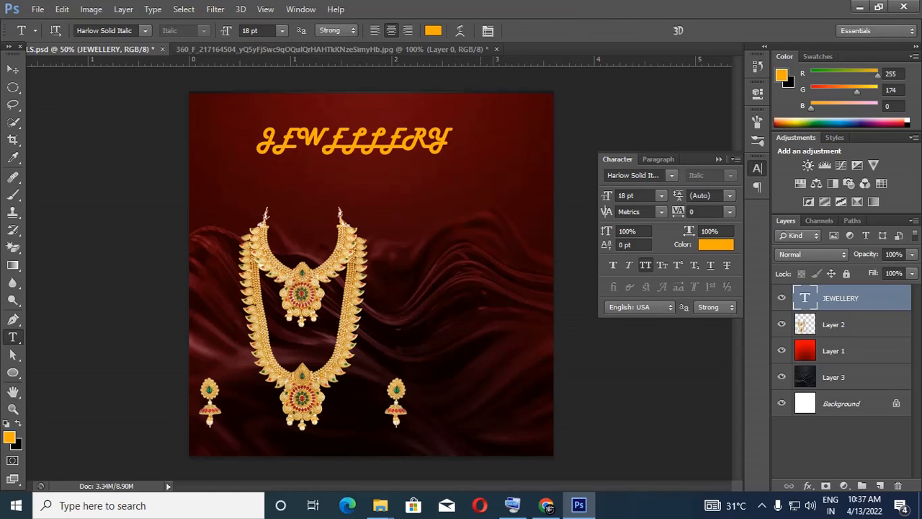
# Set the font of the whole JEWELLERY heading to Imprint MT Shadow.
pyautogui.moveTo(448, 142); pyautogui.dragTo(256, 142)
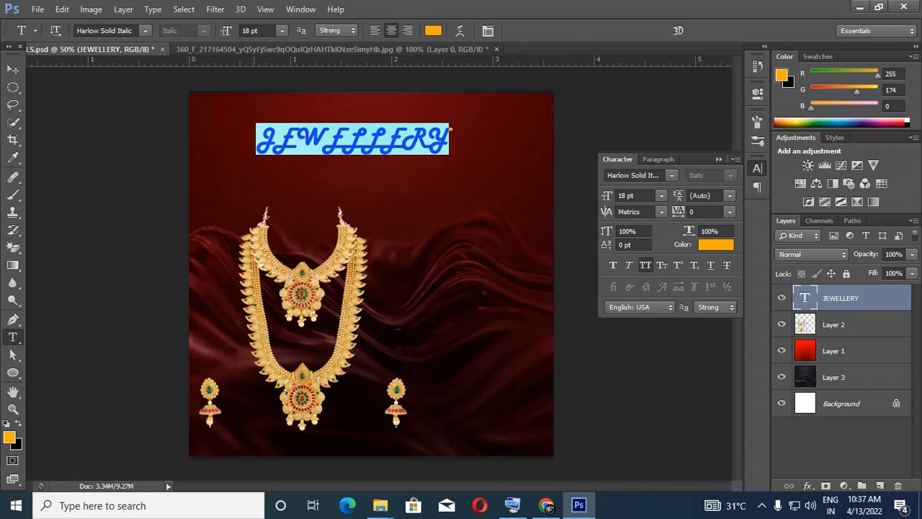
pyautogui.click(144, 31)
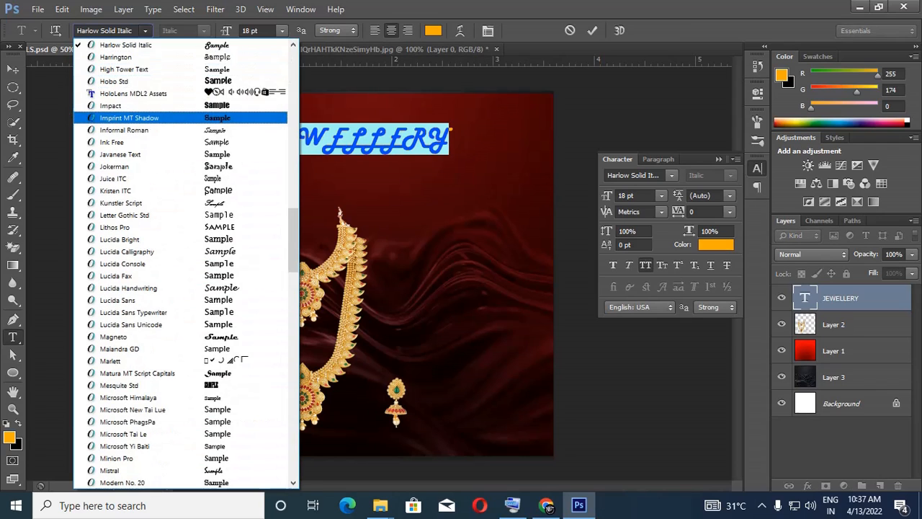
pyautogui.click(145, 117)
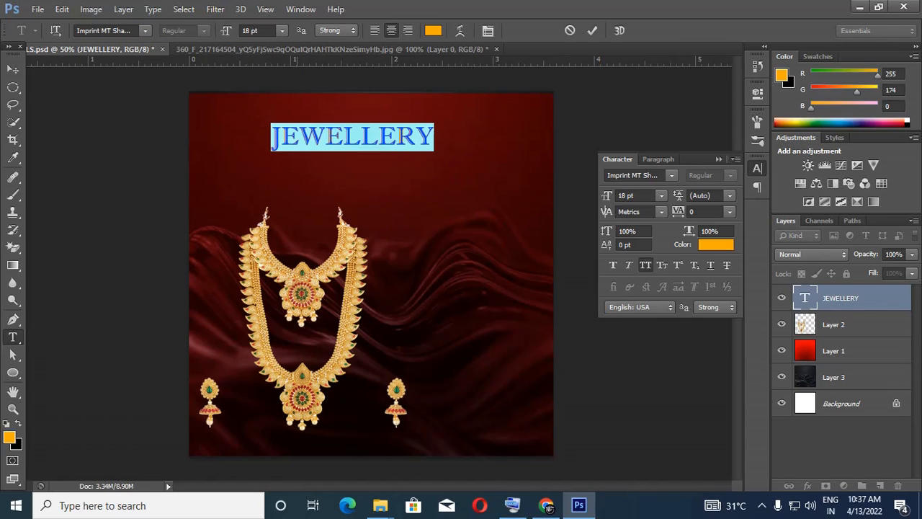
# Move the JEWELLERY heading to the poster's upper right, shift the necklace set slightly up and left, and save the file.
pyautogui.click(13, 68)
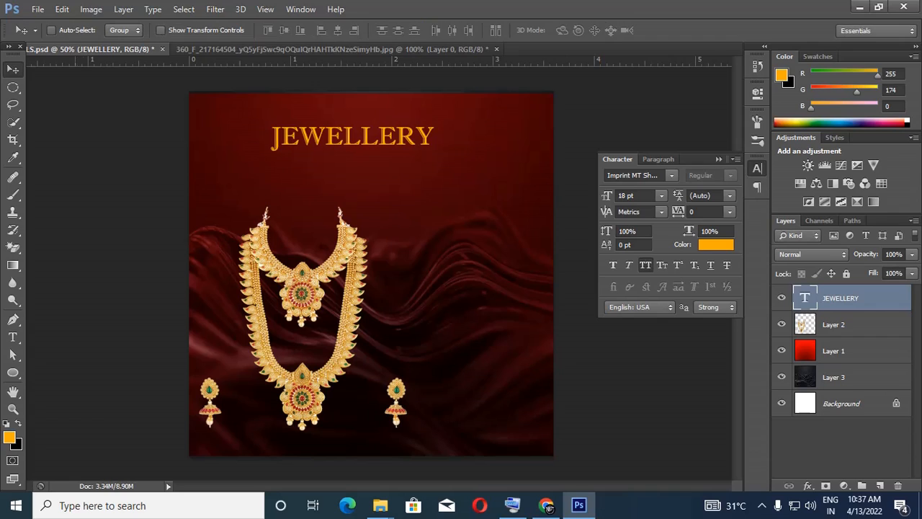
pyautogui.moveTo(409, 129); pyautogui.dragTo(504, 128)
pyautogui.rightClick(352, 290)
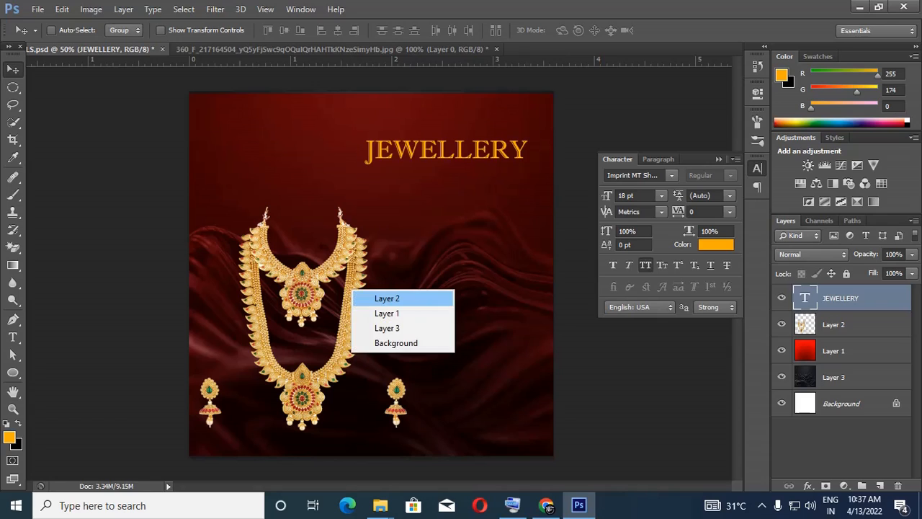
pyautogui.click(382, 298)
pyautogui.moveTo(363, 252); pyautogui.dragTo(353, 223)
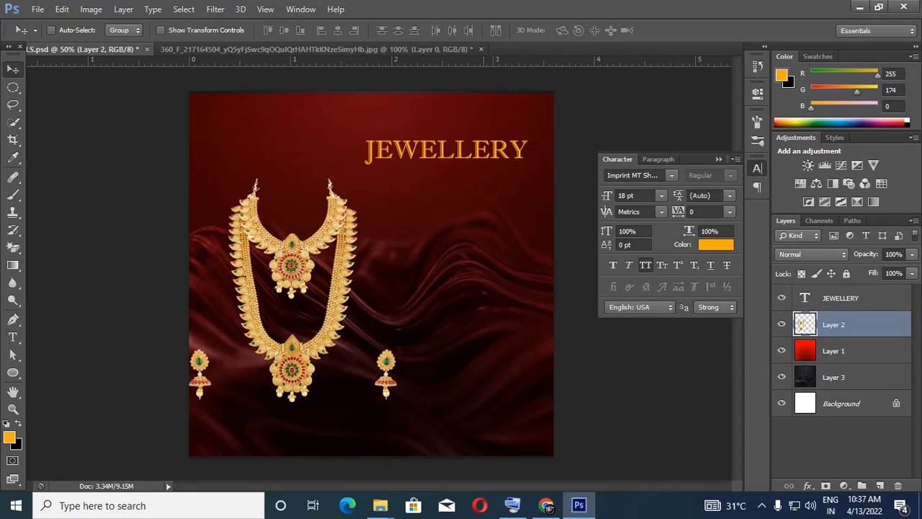
pyautogui.hotkey('ctrl', 's')
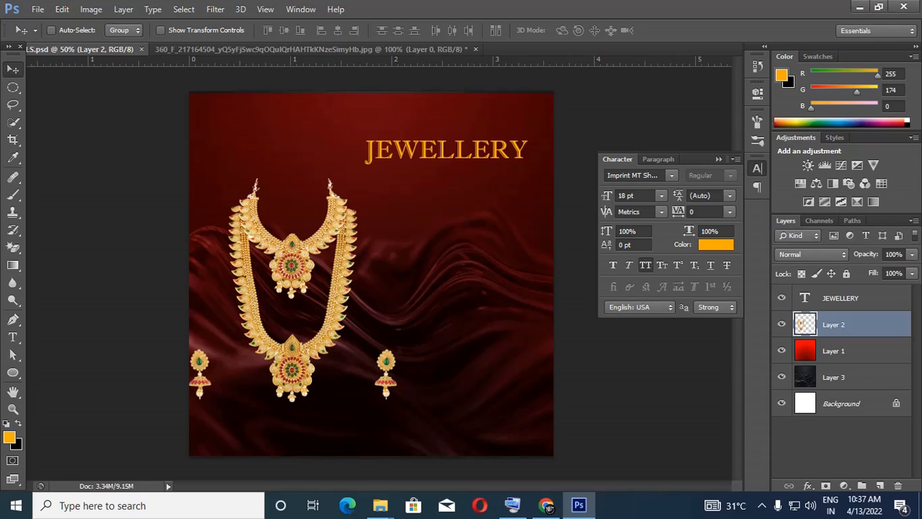
# Add a new empty layer above the necklace layer and set the Type tool's colour to white.
pyautogui.hotkey('ctrl', 'shift', 'alt', 'n')
pyautogui.press('t')
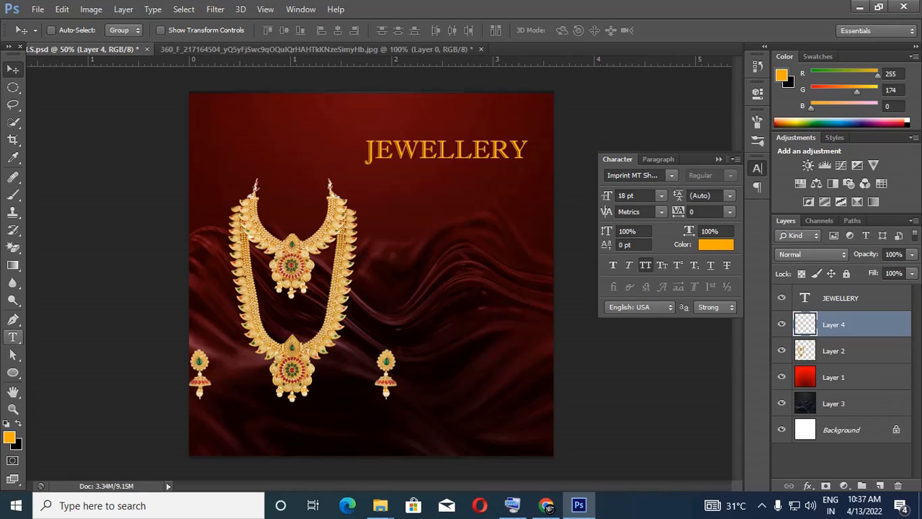
pyautogui.press('d')
pyautogui.press('x')
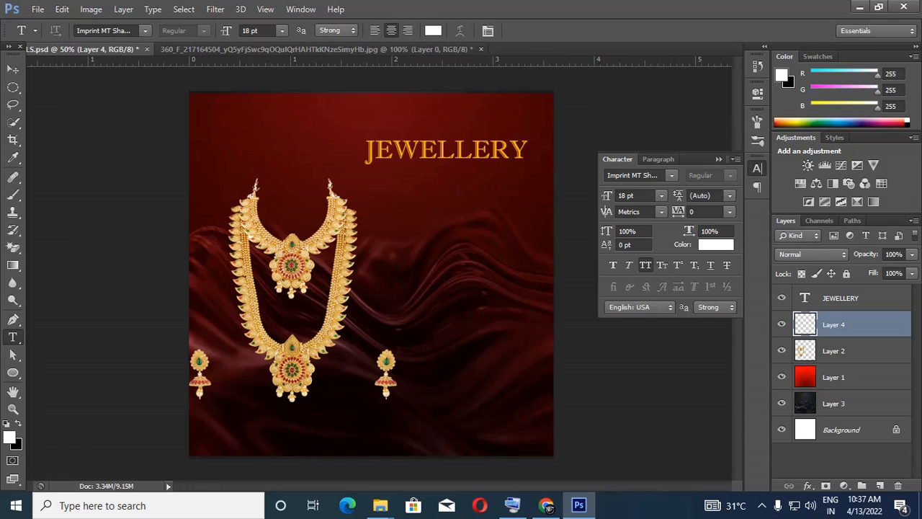
# Write FEEL in Matura MT Script Capitals at 18 pt below the JEWELLERY heading.
pyautogui.click(144, 31)
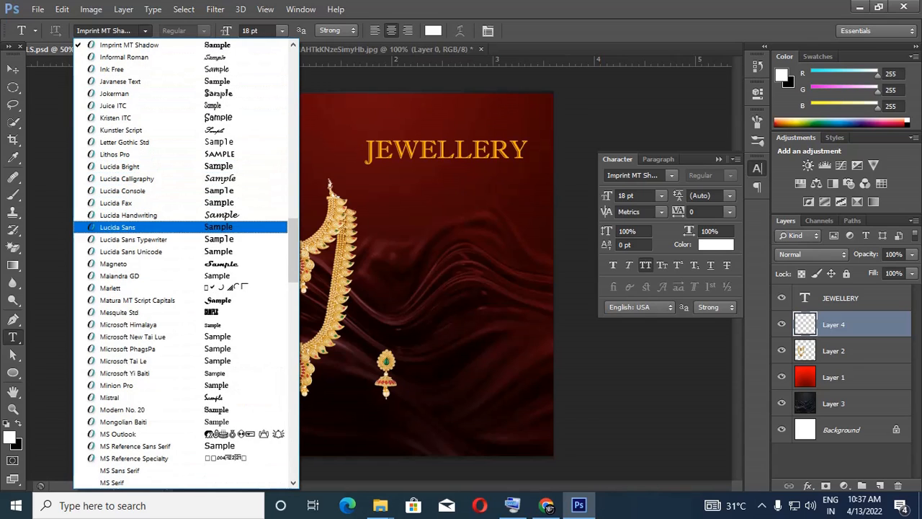
pyautogui.press('Down')
pyautogui.press('Down')
pyautogui.press('Down')
pyautogui.press('Down')
pyautogui.press('Down')
pyautogui.press('Down')
pyautogui.press('Return')
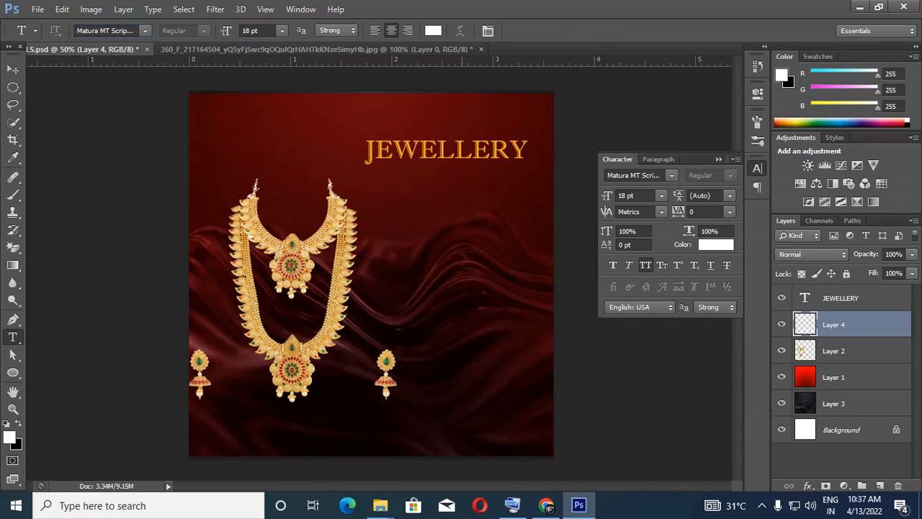
pyautogui.click(463, 203)
pyautogui.write('LL')
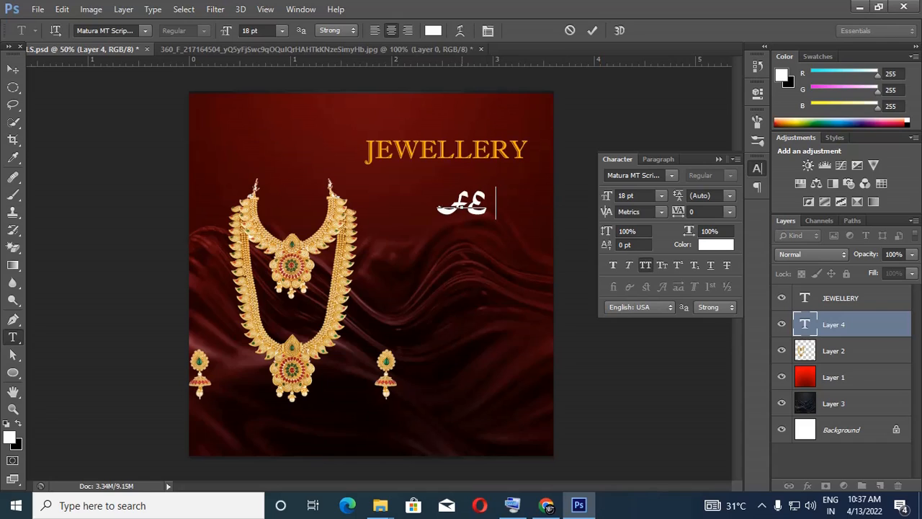
pyautogui.write('EL')
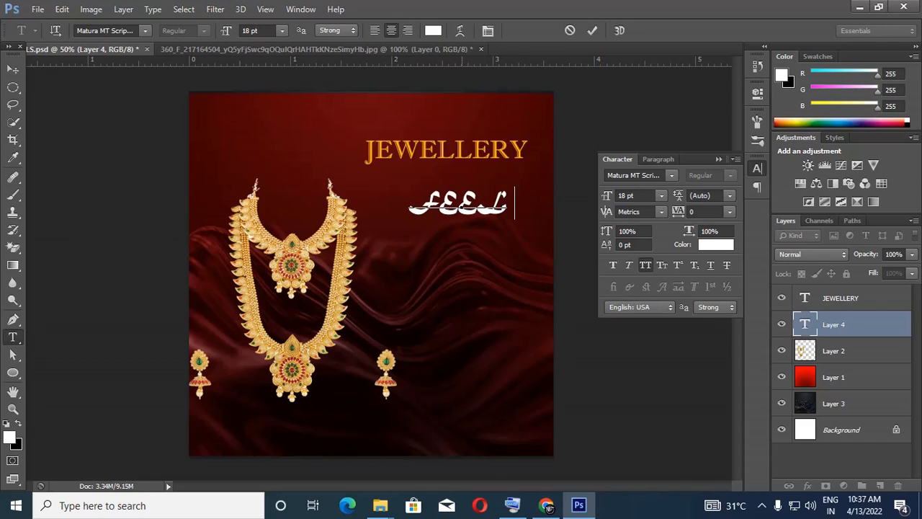
# Set the font of the whole FEEL text to Microsoft New Tai Lue.
pyautogui.hotkey('ctrl', 'a')
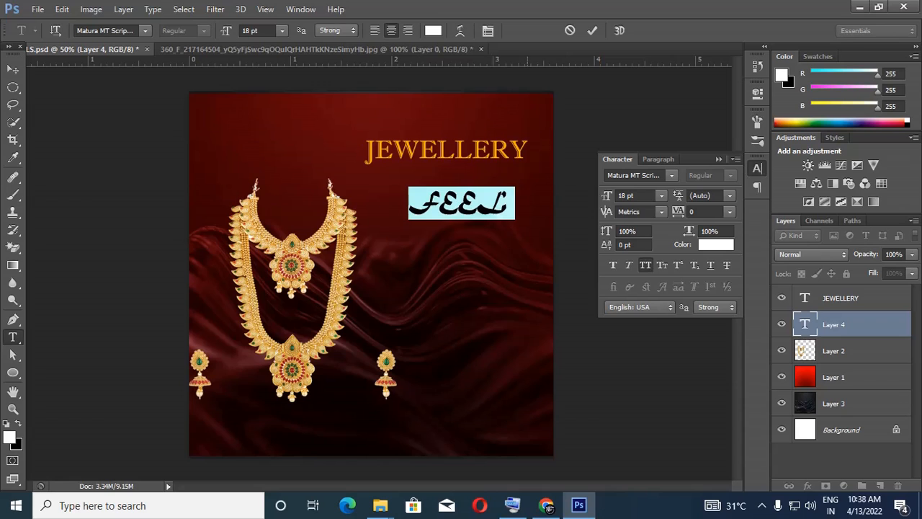
pyautogui.click(145, 31)
pyautogui.scroll(1, 146, 130)
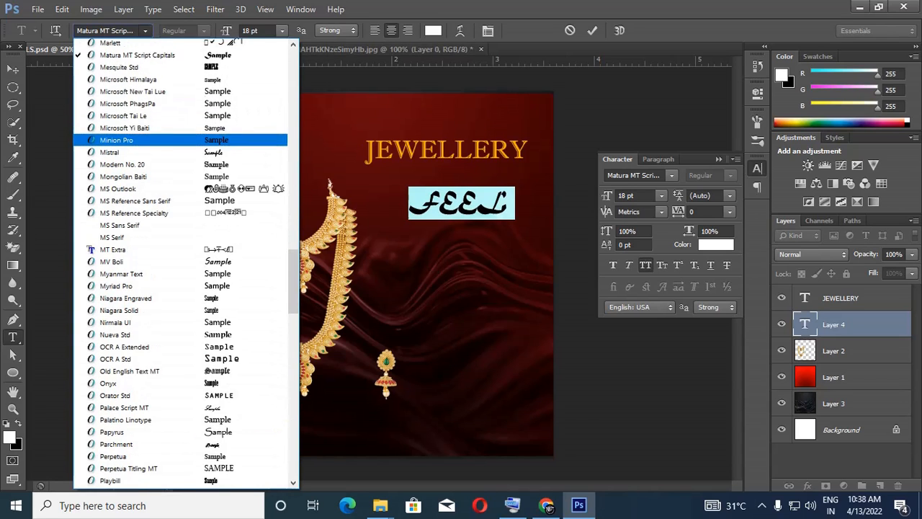
pyautogui.press('Up')
pyautogui.press('Return')
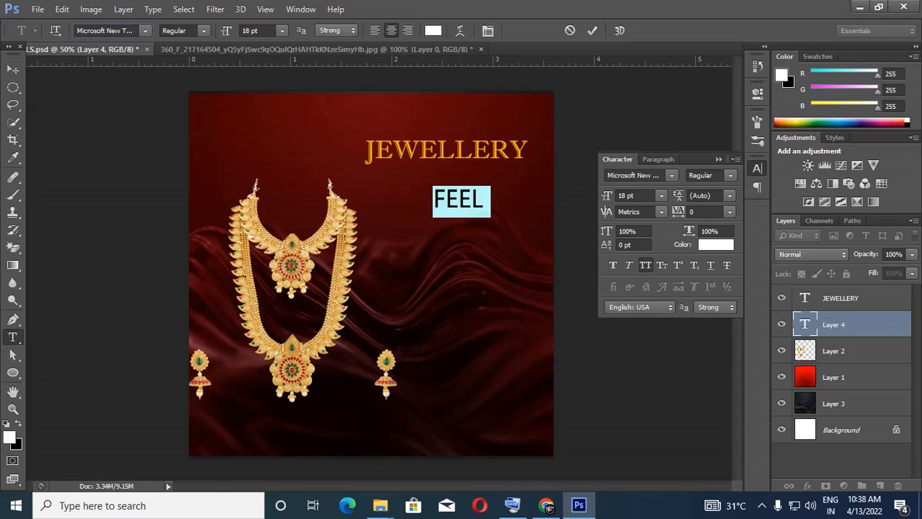
# Change the font of the selected FEEL text to Lucida Calligraphy.
pyautogui.click(145, 31)
pyautogui.scroll(7, 146, 133)
pyautogui.press('Up')
pyautogui.press('Up')
pyautogui.press('Up')
pyautogui.press('Up')
pyautogui.press('Up')
pyautogui.press('Up')
pyautogui.press('Up')
pyautogui.press('Up')
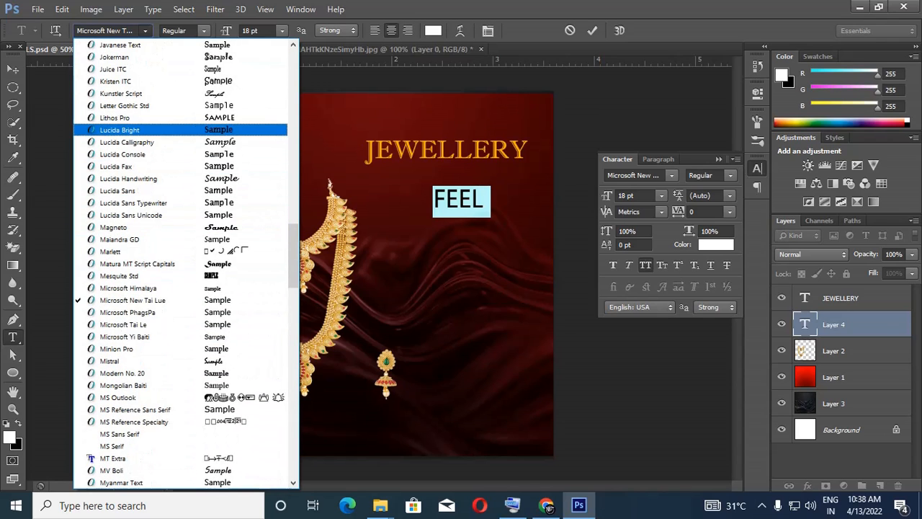
pyautogui.press('Down')
pyautogui.press('Return')
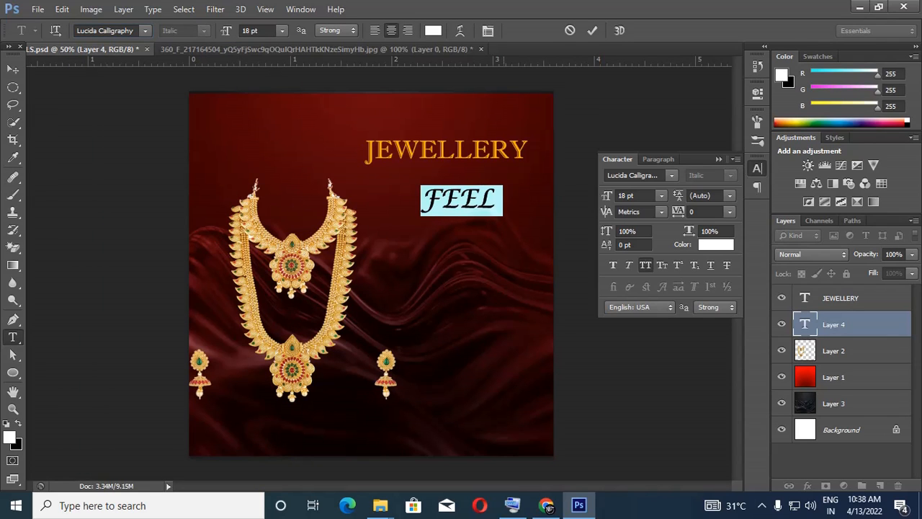
# Extend the tagline's first line to read FEEL UNIQUE, entering the letter Q through the On-Screen Keyboard.
pyautogui.press('Right')
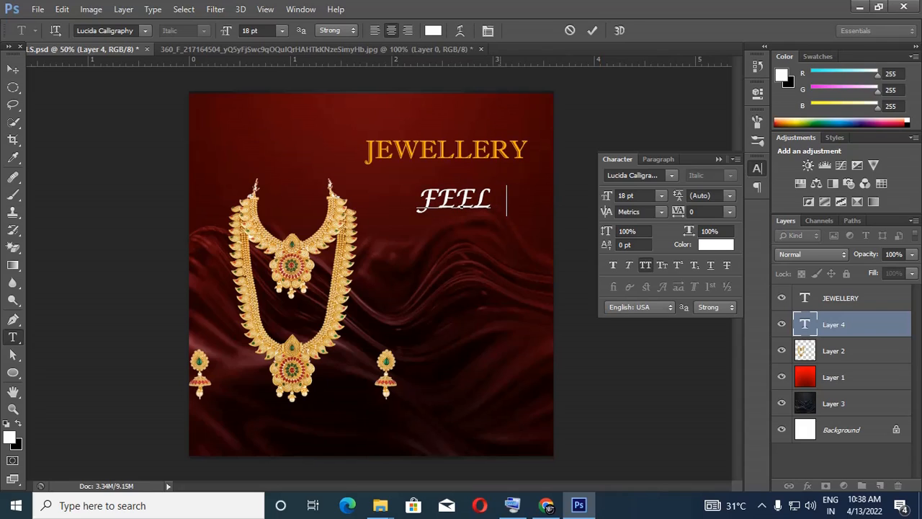
pyautogui.write('U')
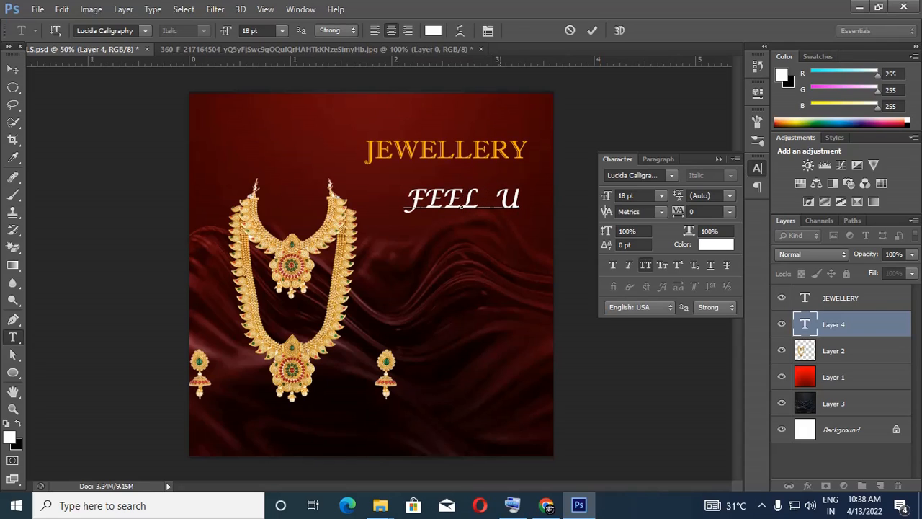
pyautogui.write('NI')
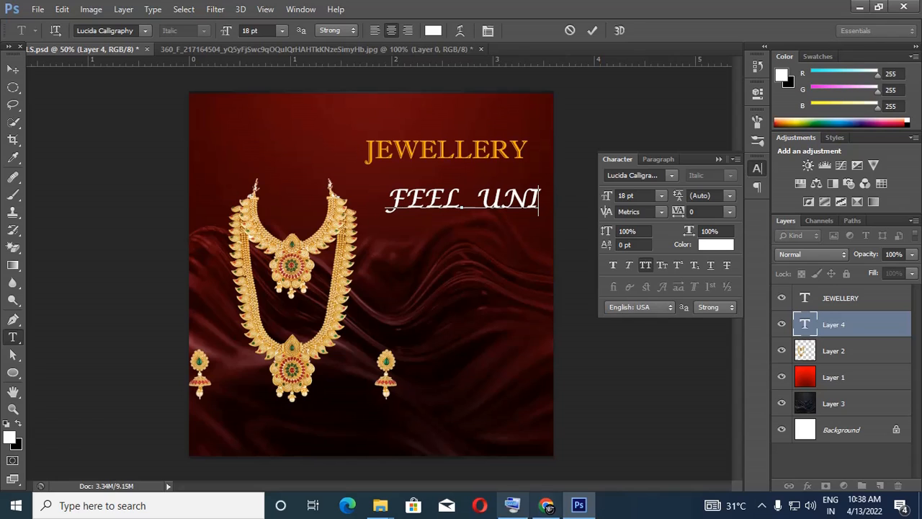
pyautogui.click(512, 505)
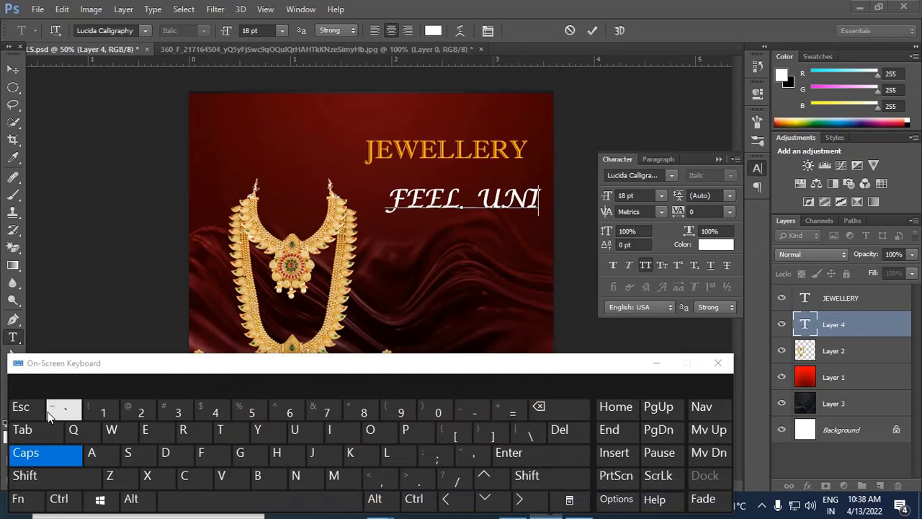
pyautogui.click(75, 430)
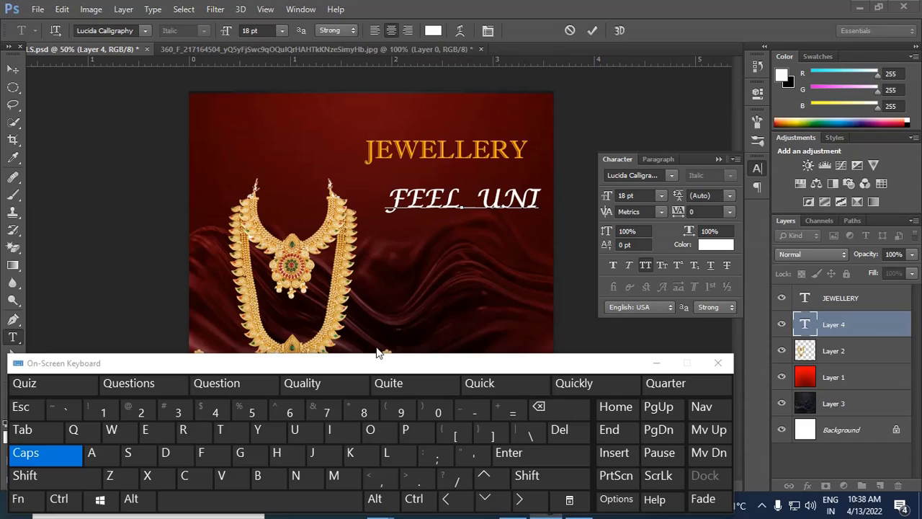
pyautogui.click(92, 435)
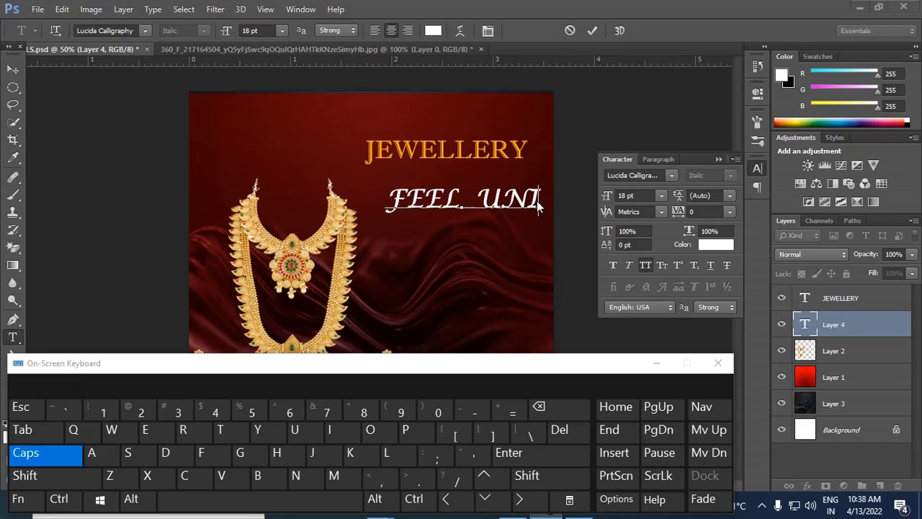
pyautogui.click(73, 435)
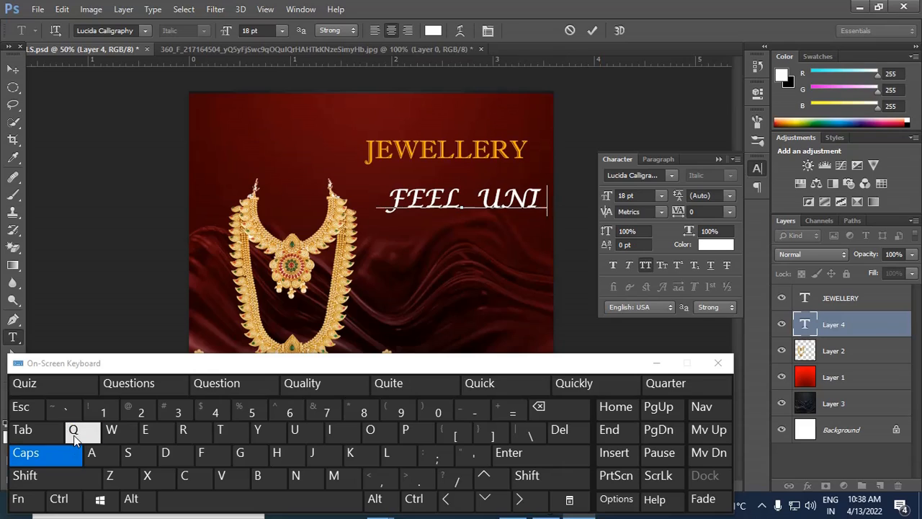
pyautogui.write('U')
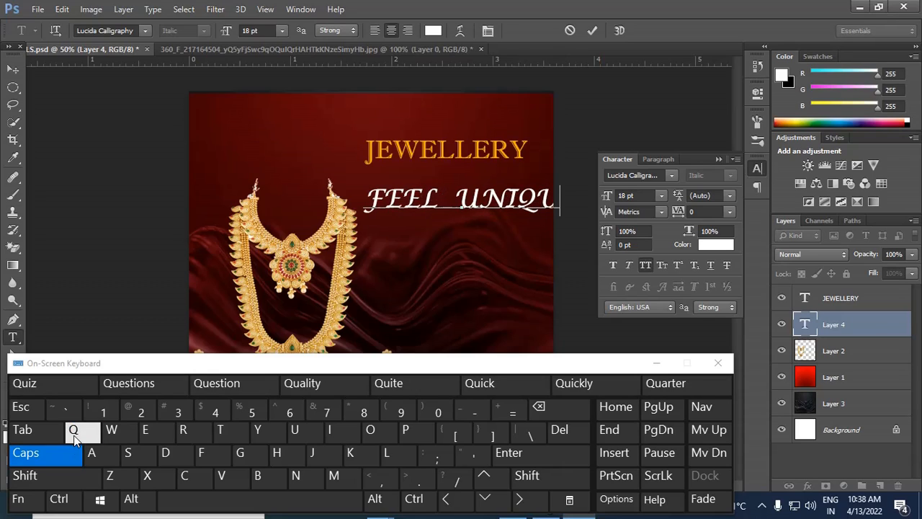
pyautogui.write('E')
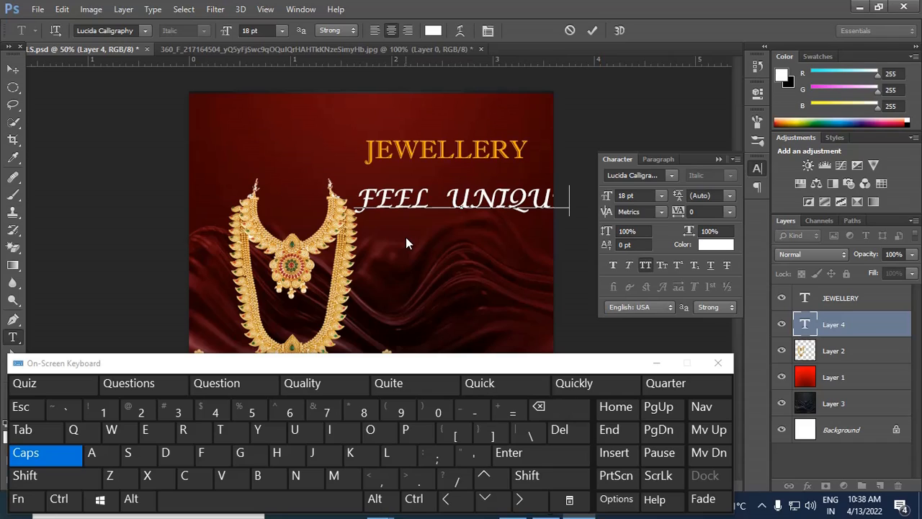
# Add WITH OUR as the tagline's second line, consulting the reference post designs in the browser for the wording.
pyautogui.press('Return')
pyautogui.write('WITH')
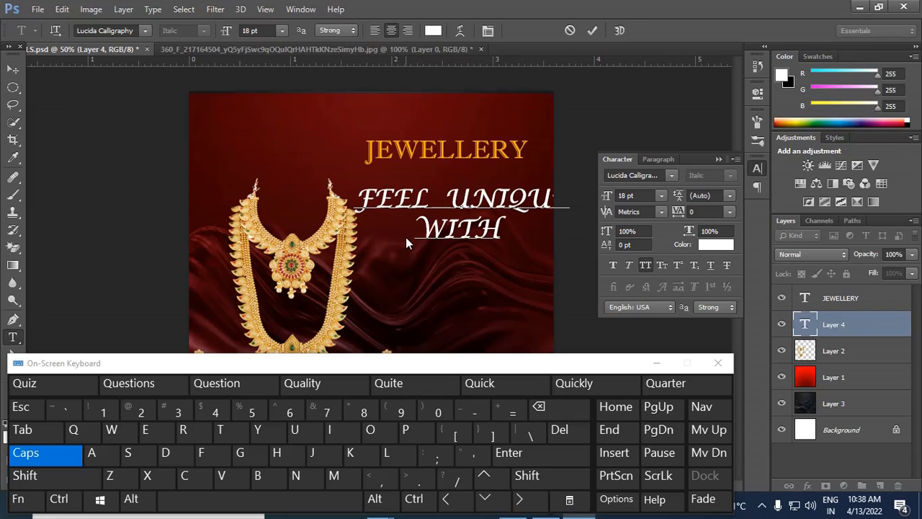
pyautogui.click(656, 364)
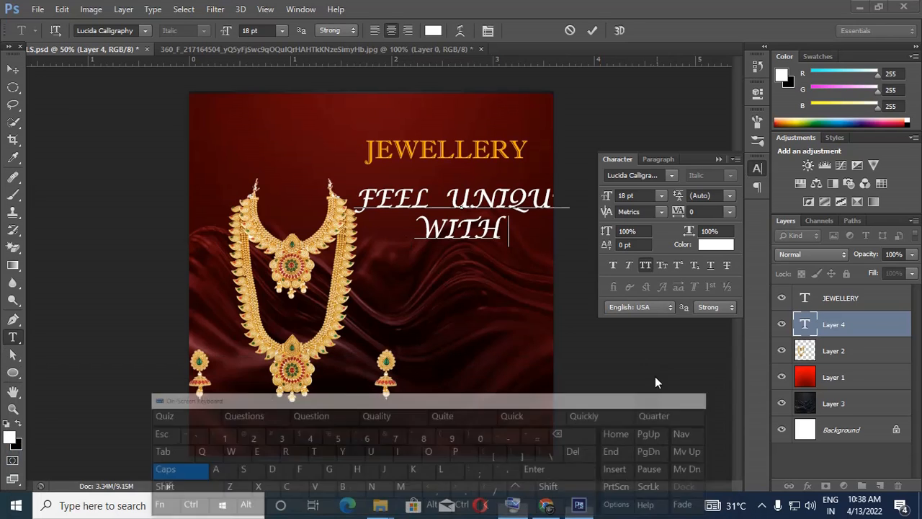
pyautogui.click(547, 505)
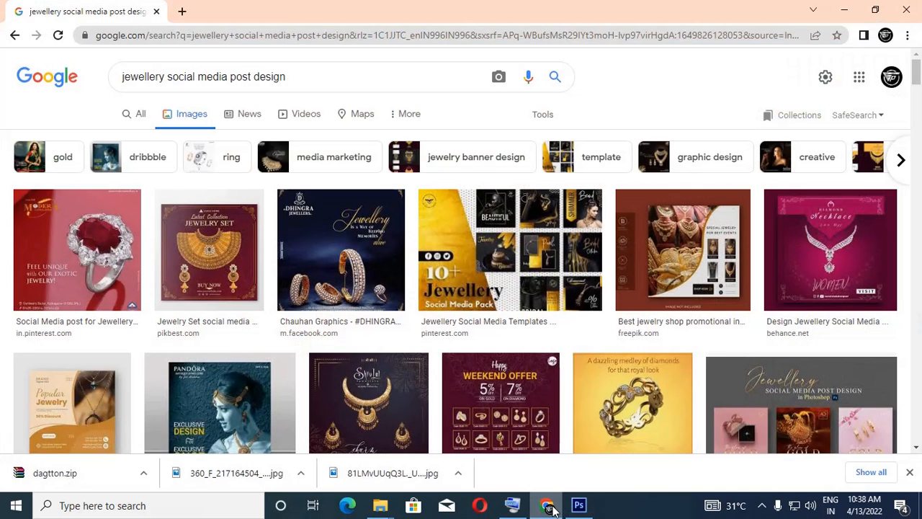
pyautogui.click(548, 506)
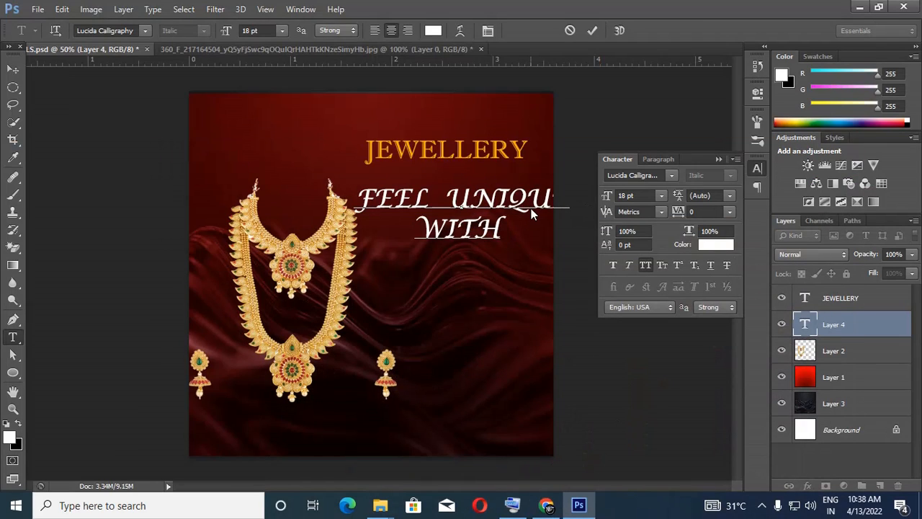
pyautogui.write('O')
pyautogui.write('UR')
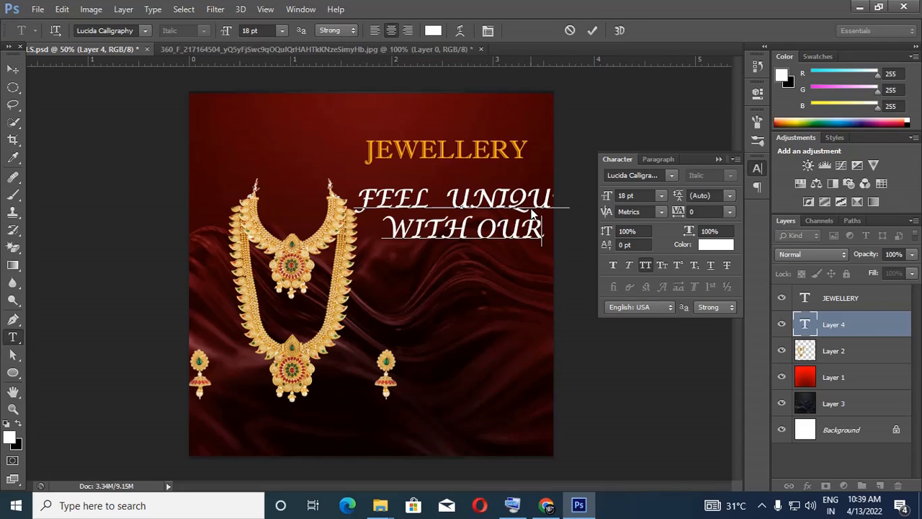
# Add EXOTIC JEWELLERY as the tagline's third line.
pyautogui.press('Return')
pyautogui.write('EXO')
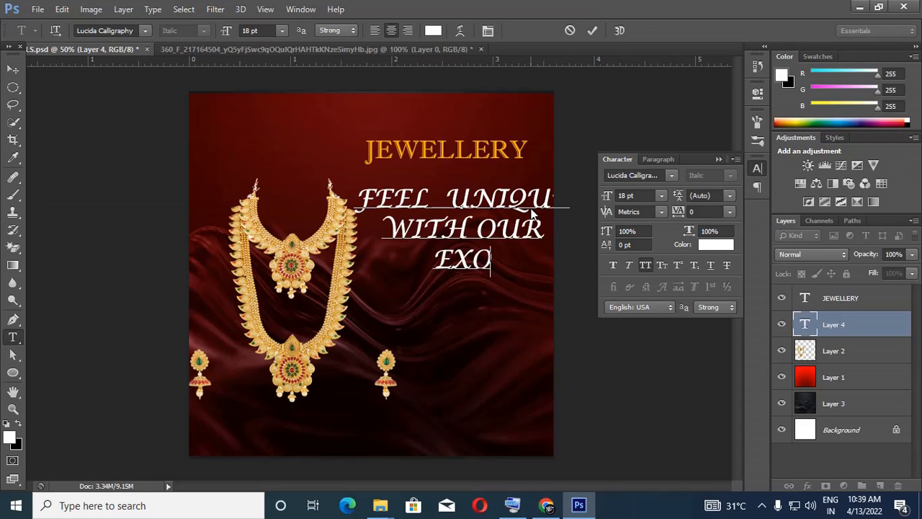
pyautogui.write('TIC')
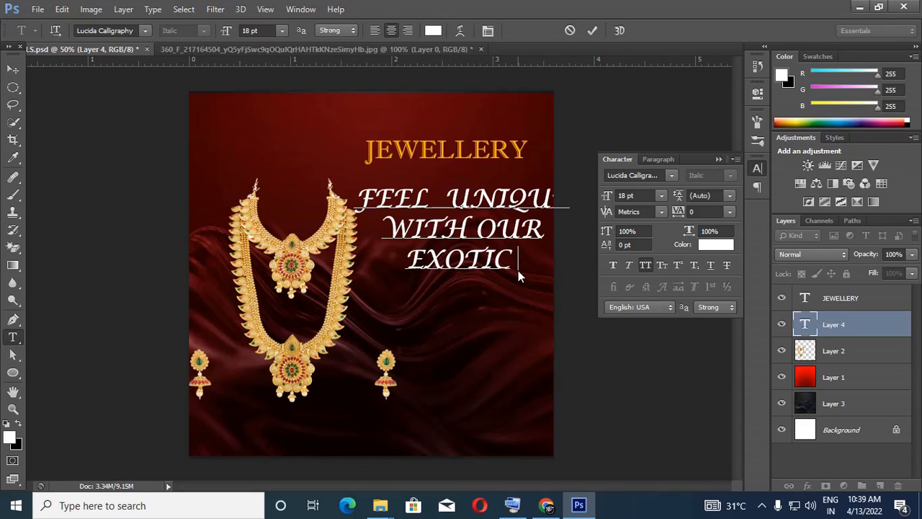
pyautogui.write(' JEW')
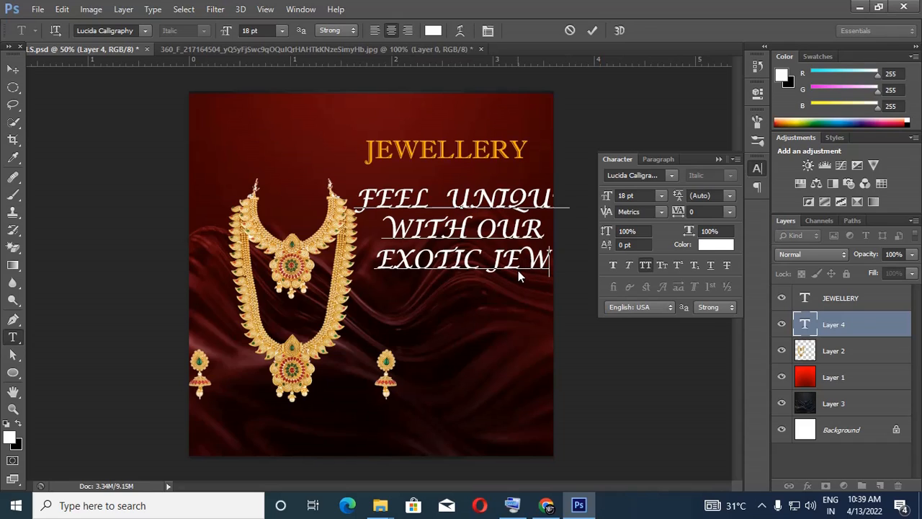
pyautogui.write('E')
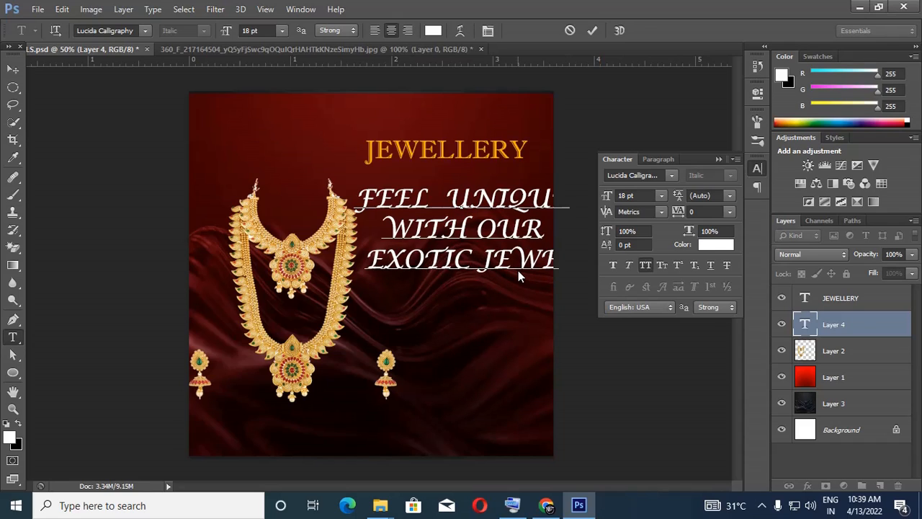
pyautogui.write('LLER')
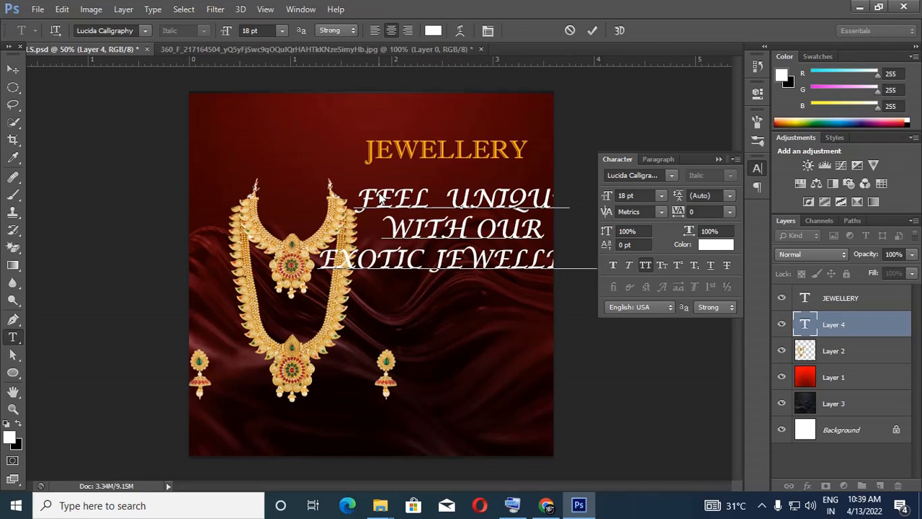
# Reduce the font size of the entire three-line tagline to 10 pt, including its first letter.
pyautogui.moveTo(373, 199); pyautogui.dragTo(612, 277)
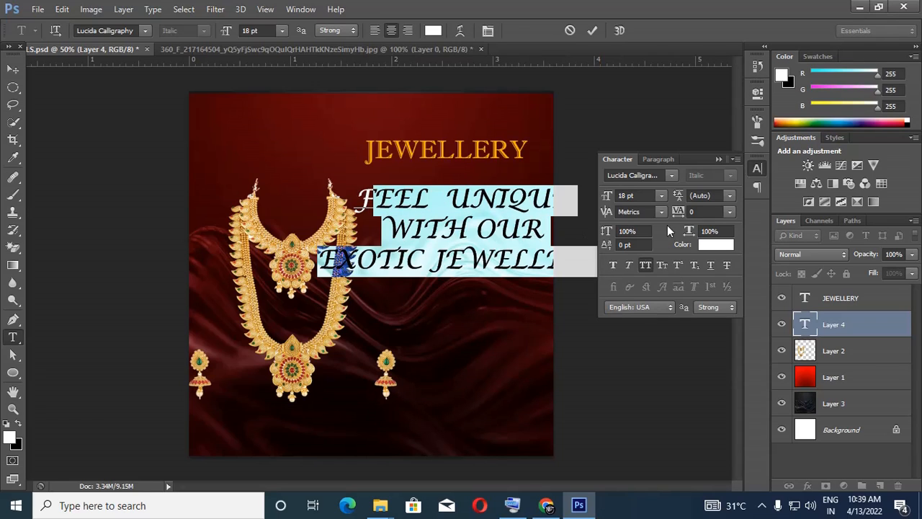
pyautogui.click(280, 31)
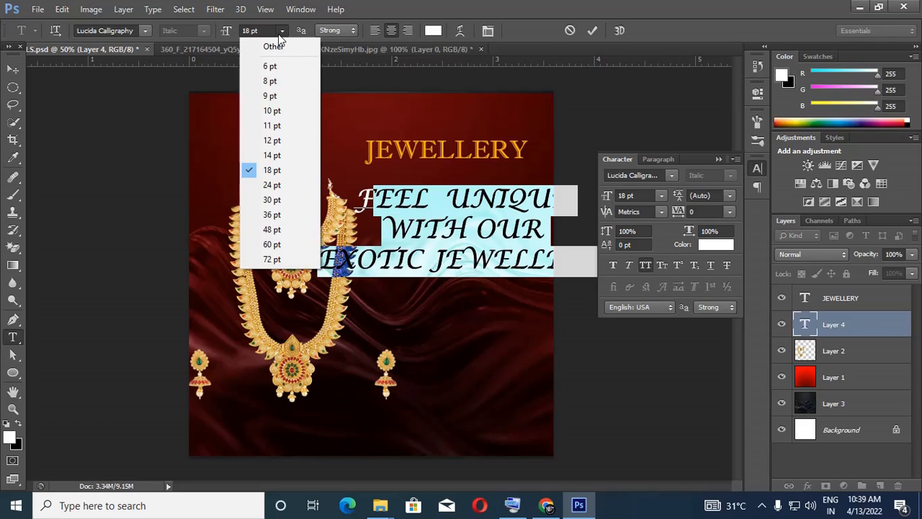
pyautogui.click(280, 140)
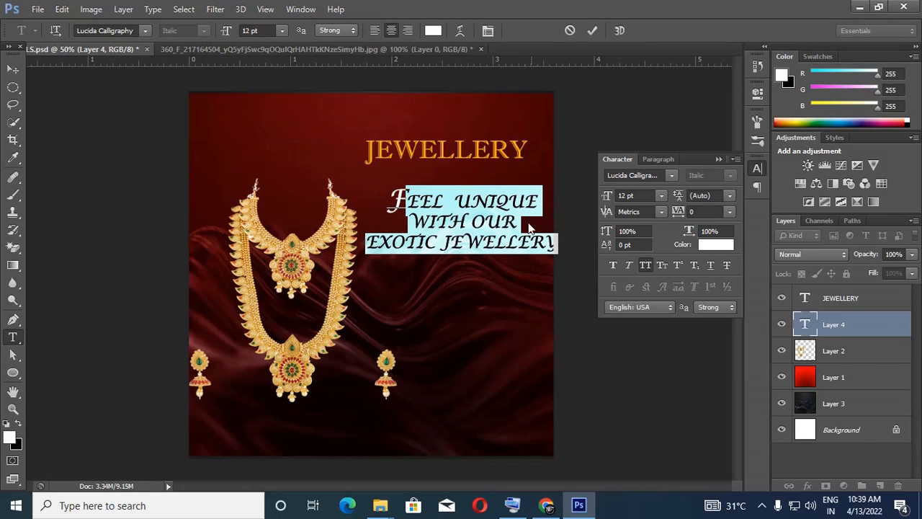
pyautogui.moveTo(389, 193); pyautogui.dragTo(554, 253)
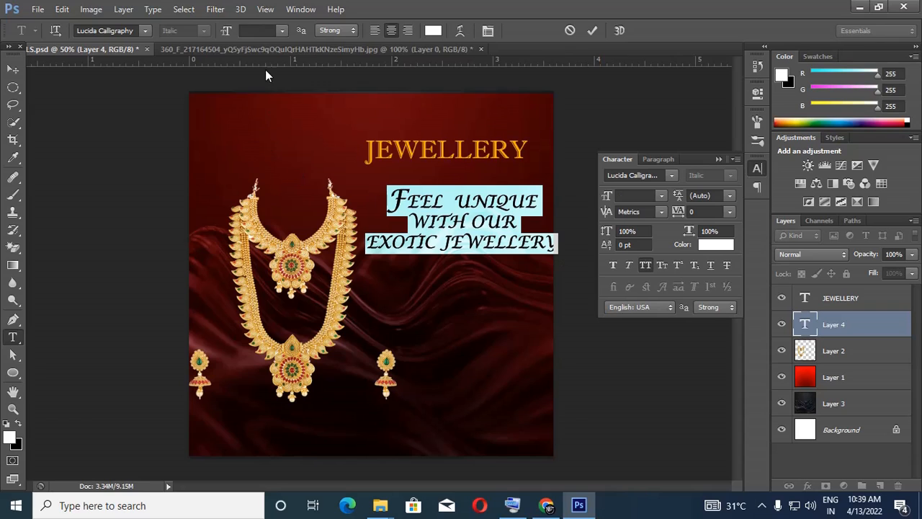
pyautogui.click(281, 30)
pyautogui.click(277, 110)
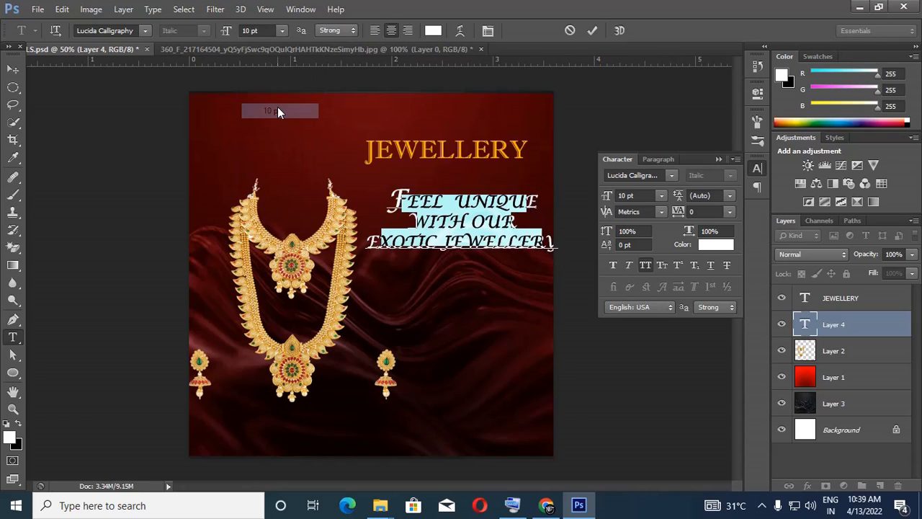
# Move the tagline up and slightly left so it sits close beneath the JEWELLERY heading, and save the file.
pyautogui.click(13, 69)
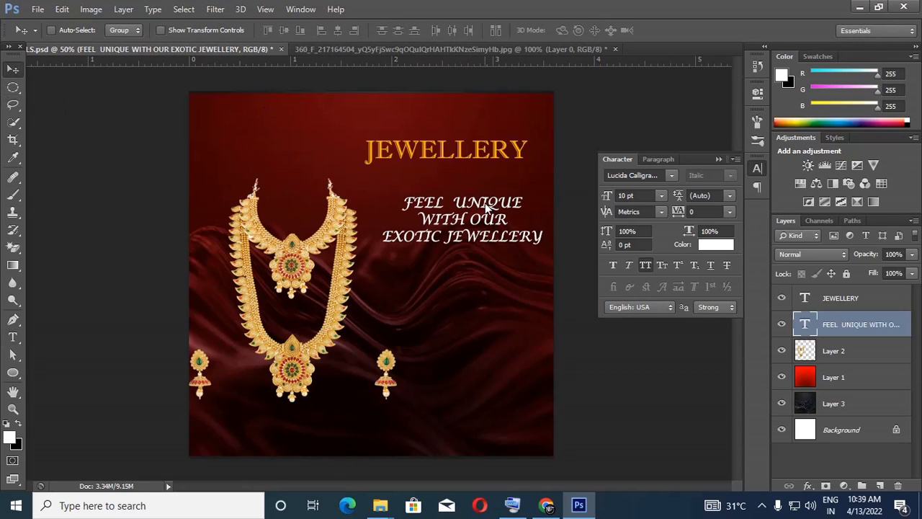
pyautogui.moveTo(486, 206); pyautogui.dragTo(477, 188)
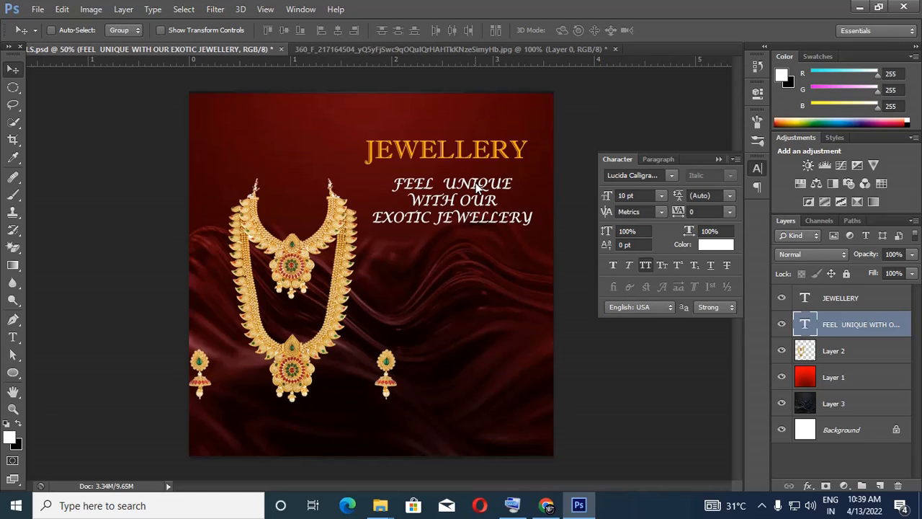
pyautogui.hotkey('ctrl', 's')
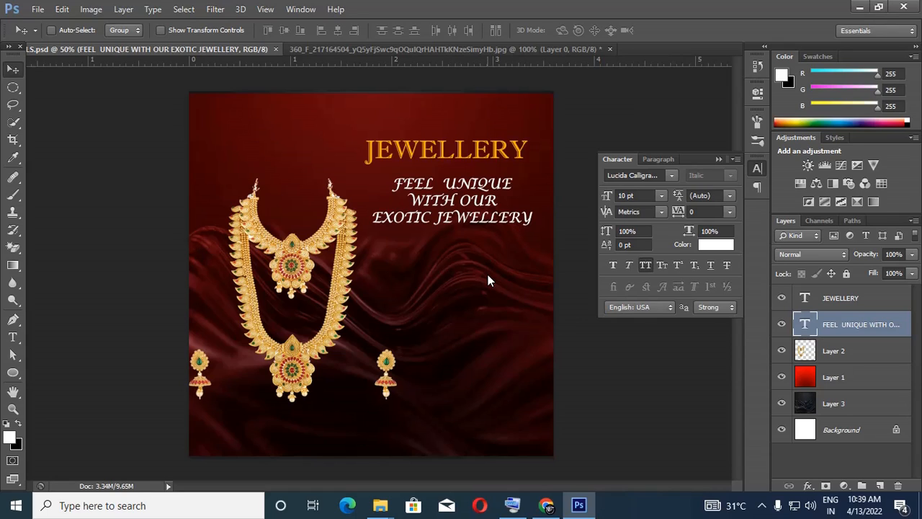
# Select the necklace layer, Layer 2, and move the necklace set slightly to the right on the poster.
pyautogui.click(546, 505)
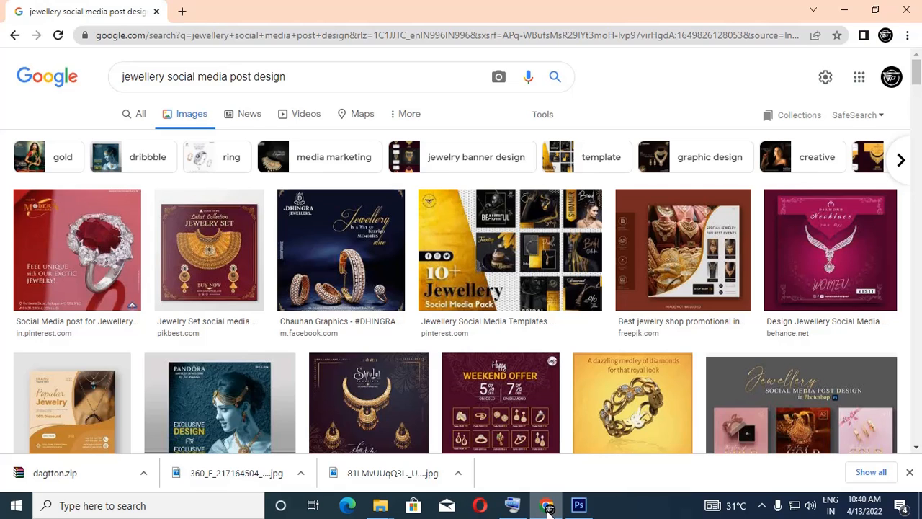
pyautogui.click(547, 505)
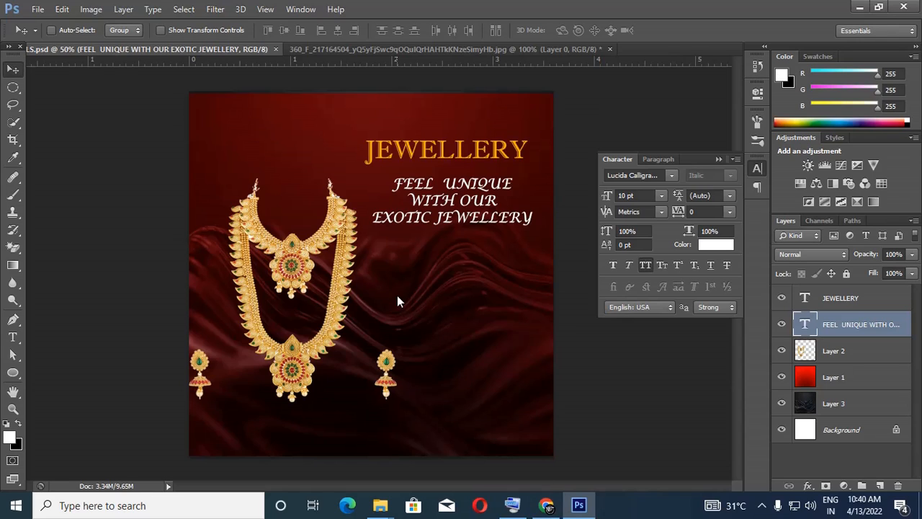
pyautogui.click(289, 263)
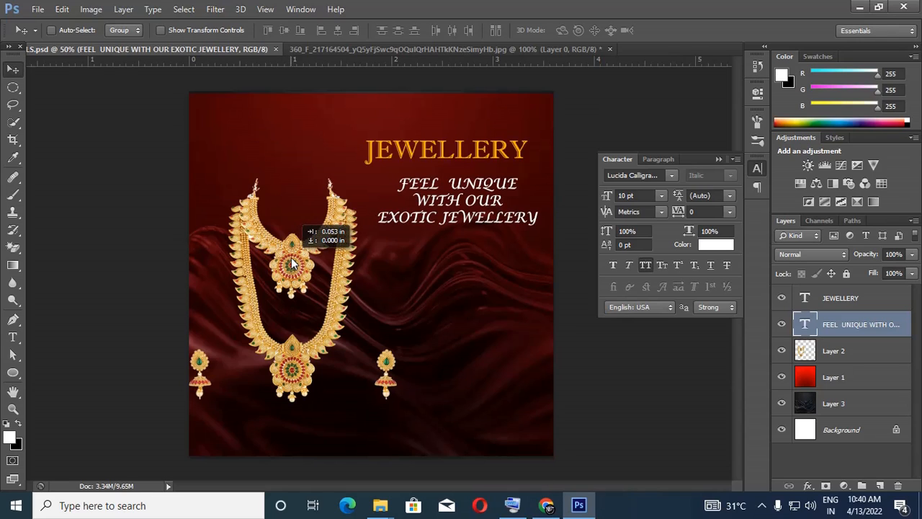
pyautogui.rightClick(288, 257)
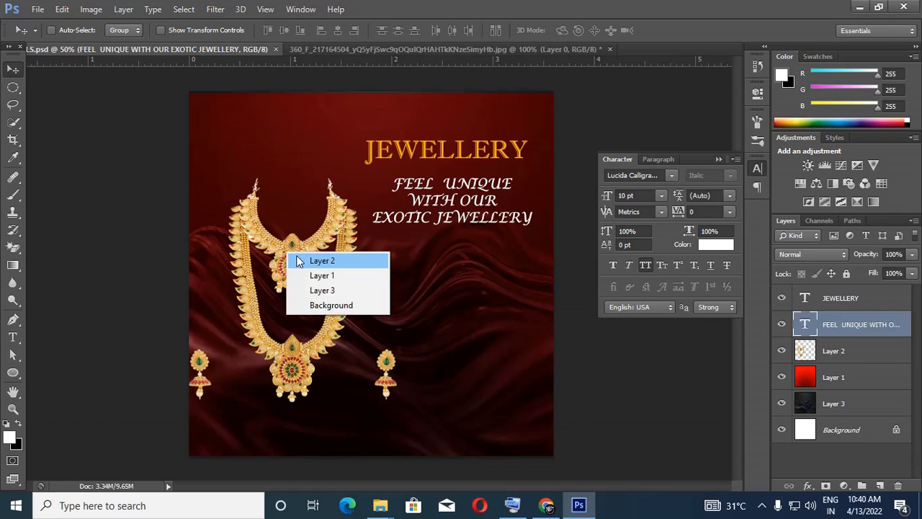
pyautogui.click(308, 262)
pyautogui.moveTo(293, 257); pyautogui.dragTo(306, 264)
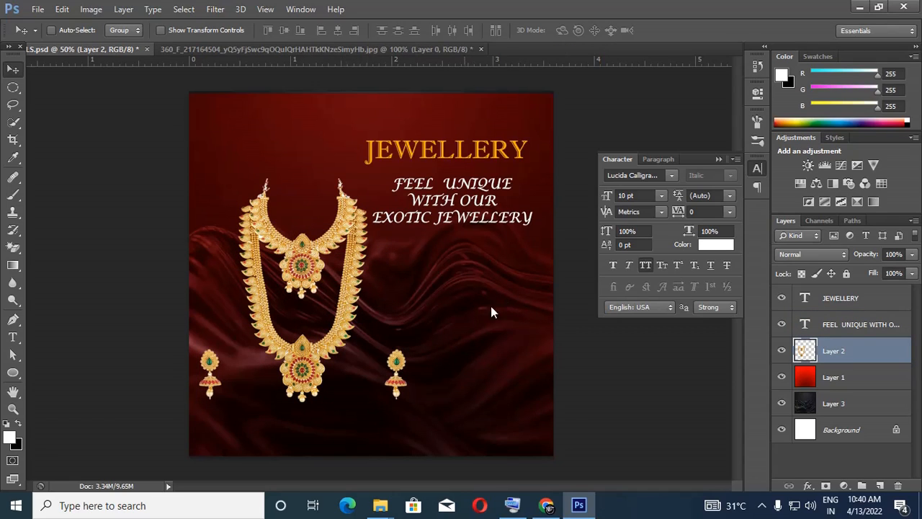
# Add a new empty layer between the red Layer 1 and the necklace layer.
pyautogui.click(860, 381)
pyautogui.click(879, 485)
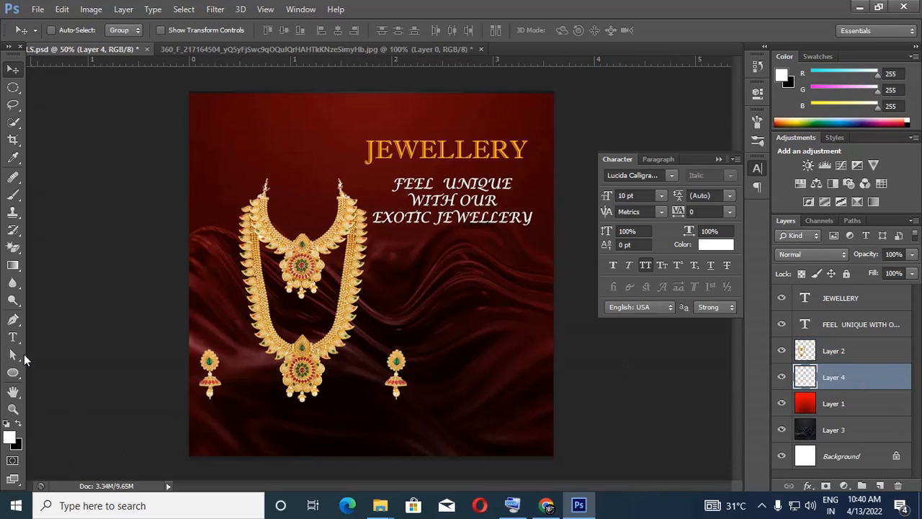
# Draw a rectangular frame about 1038 by 986 px just inside the poster's edges with the Rectangle tool.
pyautogui.click(13, 372)
pyautogui.click(46, 368)
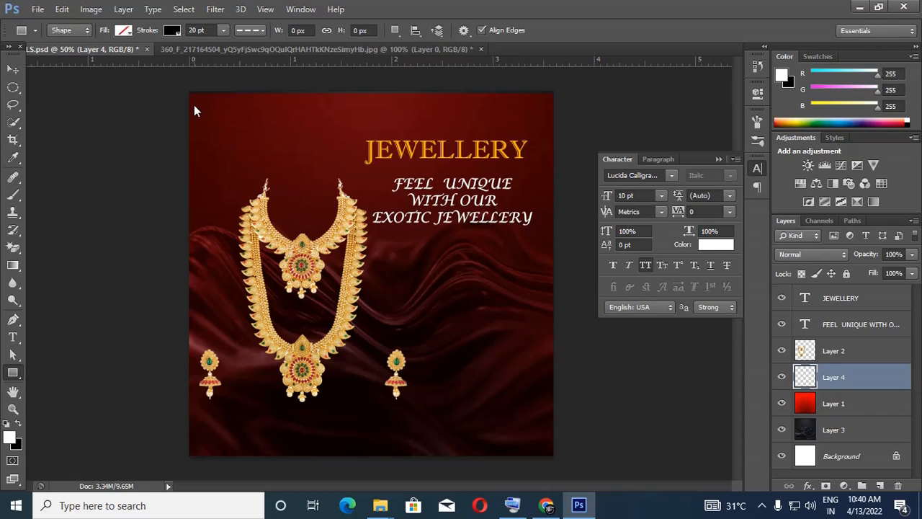
pyautogui.moveTo(194, 104)
pyautogui.mouseDown()
pyautogui.moveTo(340, 245)
pyautogui.moveTo(527, 399)
pyautogui.moveTo(543, 437)
pyautogui.mouseUp()
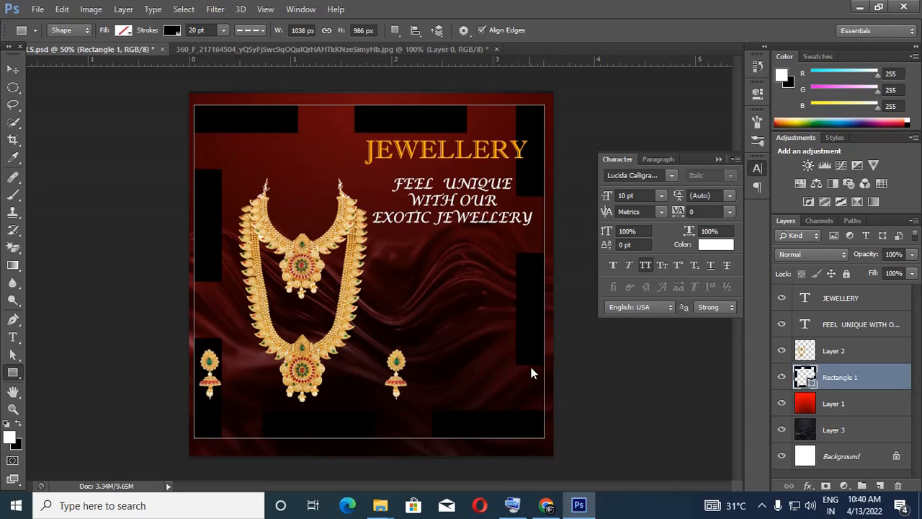
# Change the frame's stroke to a solid white line.
pyautogui.click(170, 30)
pyautogui.click(108, 58)
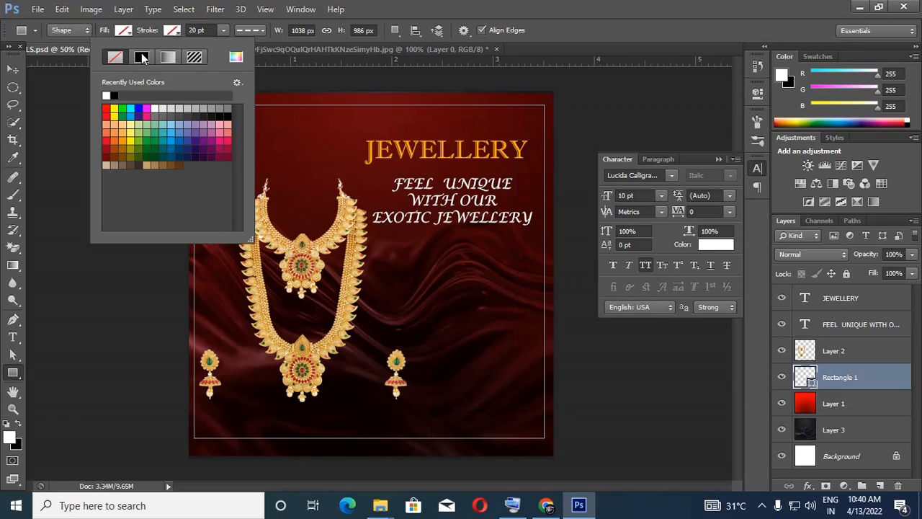
pyautogui.click(106, 95)
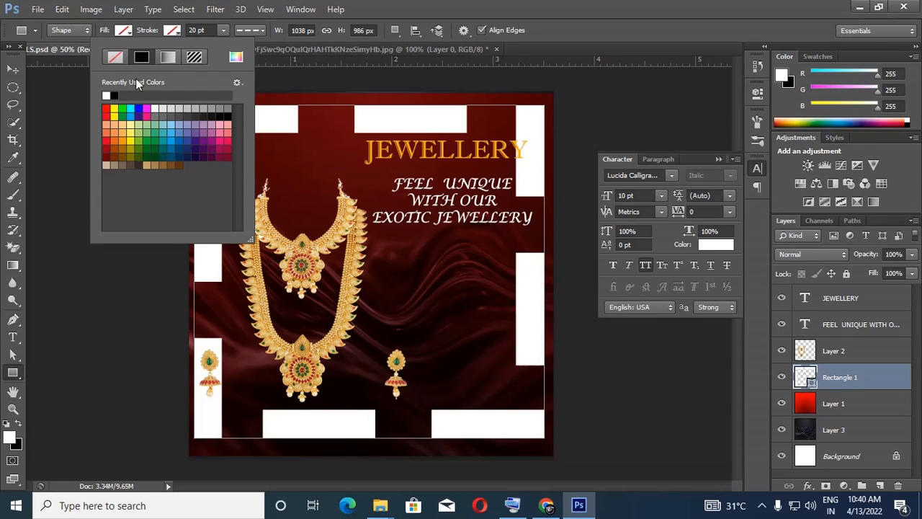
pyautogui.click(246, 30)
pyautogui.click(247, 30)
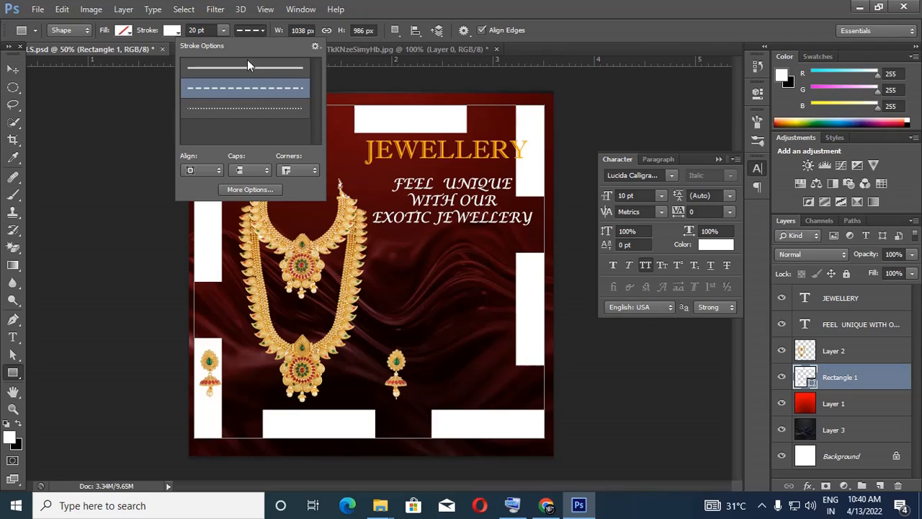
pyautogui.click(246, 61)
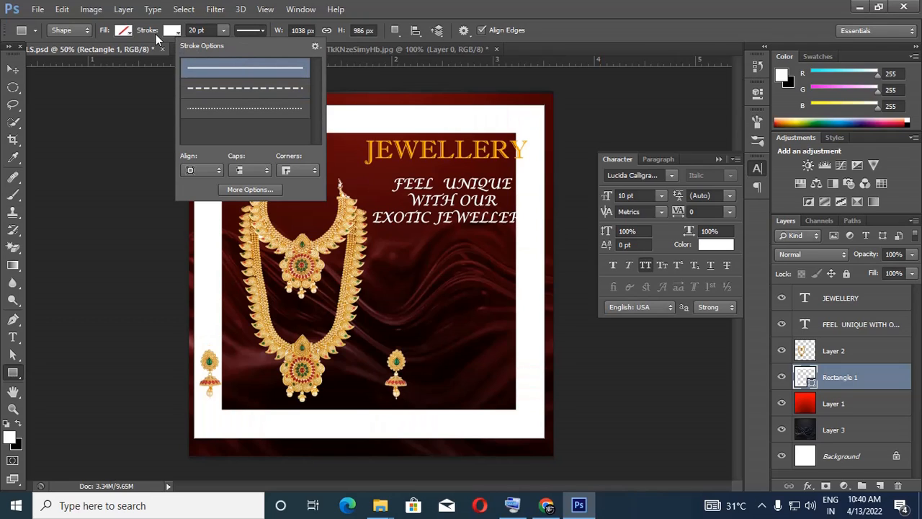
# Reduce the frame's stroke width to 1.33 pt.
pyautogui.click(179, 28)
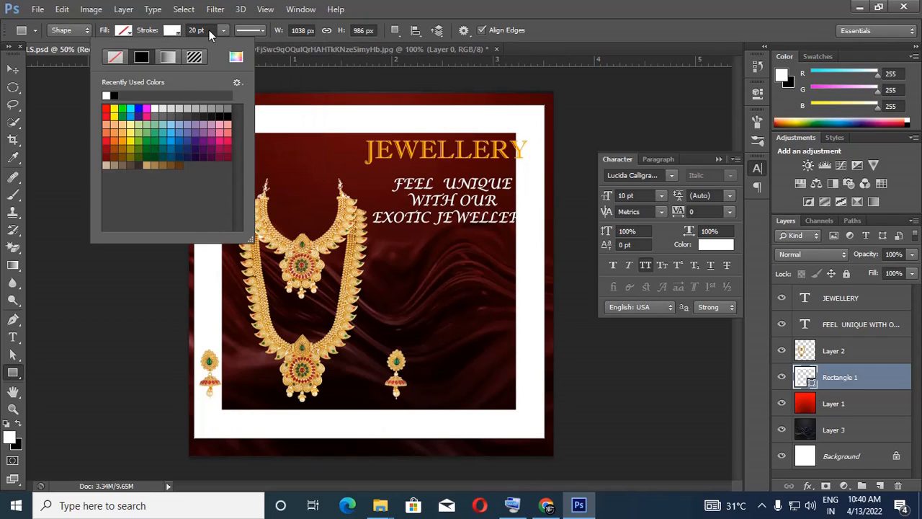
pyautogui.click(218, 30)
pyautogui.click(220, 31)
pyautogui.moveTo(222, 44); pyautogui.dragTo(201, 44)
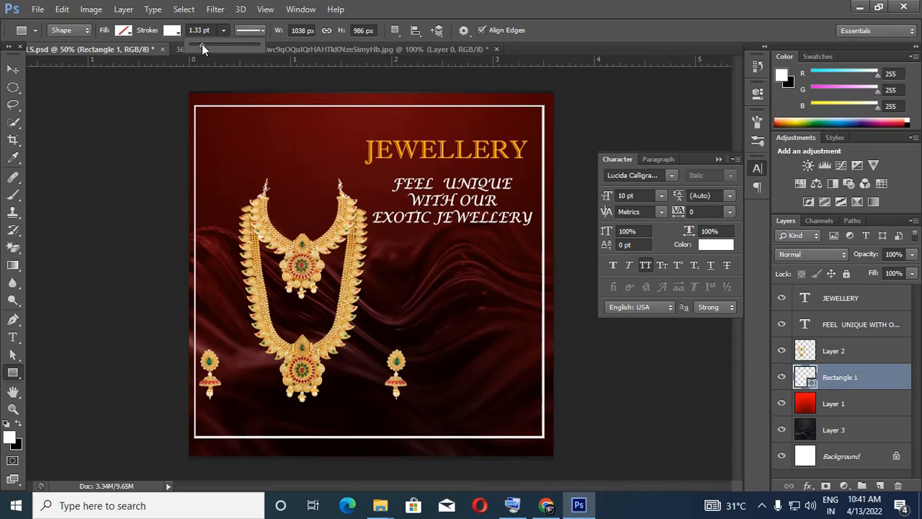
pyautogui.click(616, 102)
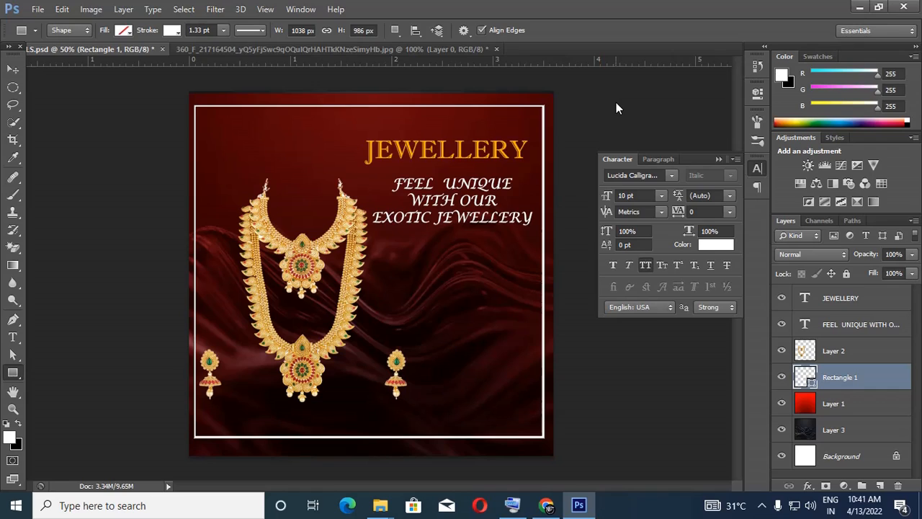
# Stretch the frame's top and bottom edges outward to a height of about 1022 px, and save the file.
pyautogui.hotkey('ctrl', 't')
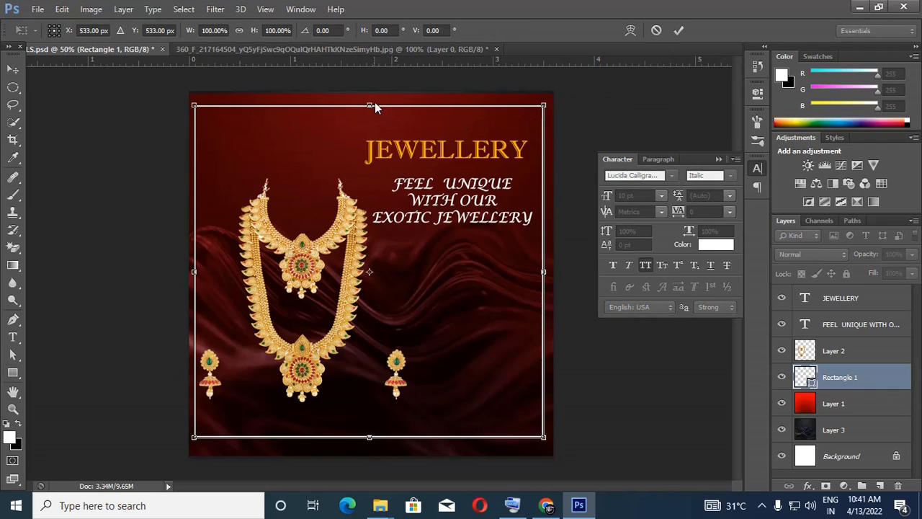
pyautogui.moveTo(375, 104); pyautogui.dragTo(379, 105)
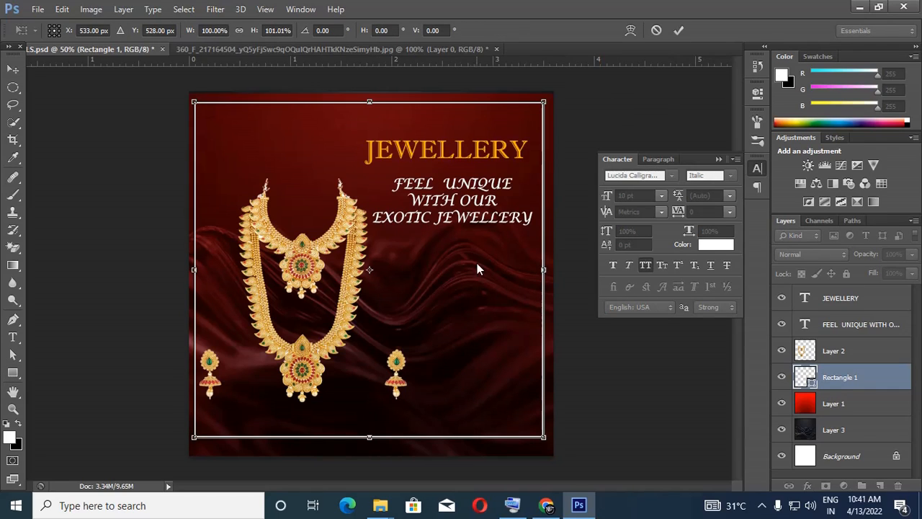
pyautogui.moveTo(369, 441); pyautogui.dragTo(370, 447)
pyautogui.press('Return')
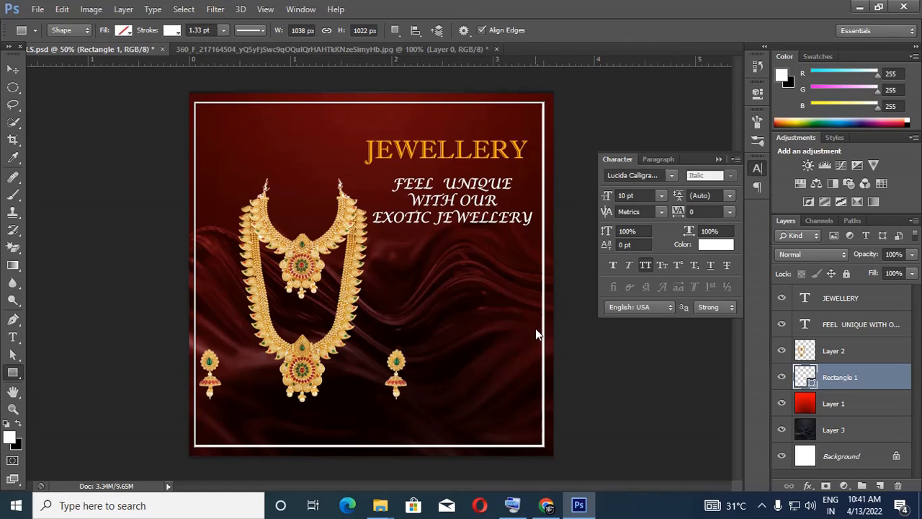
pyautogui.hotkey('ctrl', 's')
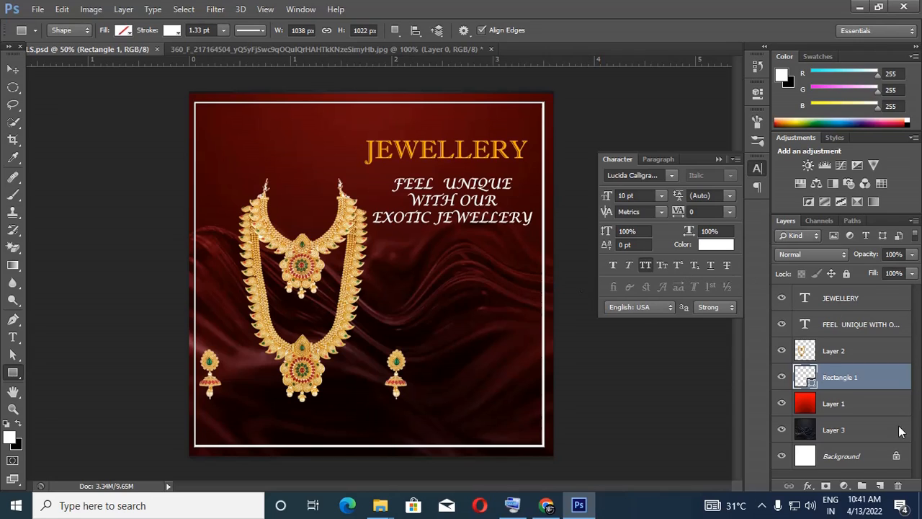
# Try drawing a rounded rectangle about 320 by 94 px with a 10 px radius below the tagline on a new layer, and undo it.
pyautogui.click(879, 485)
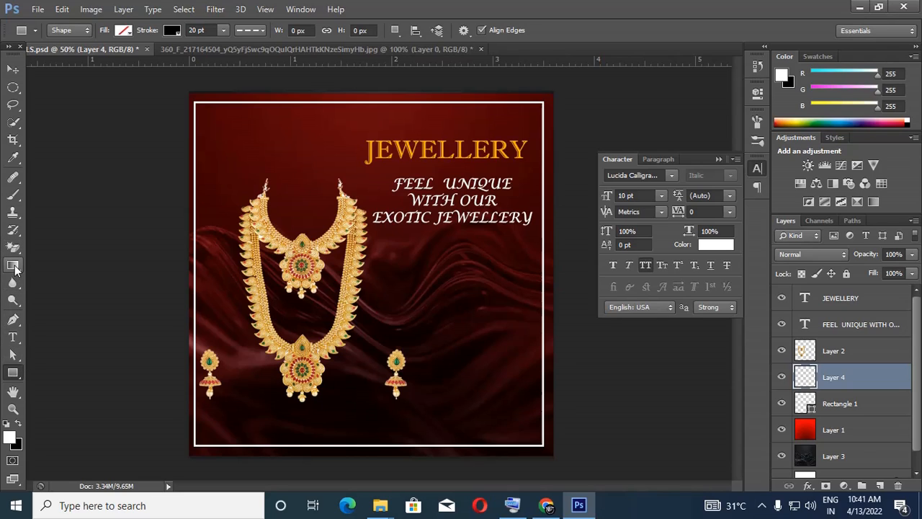
pyautogui.rightClick(13, 373)
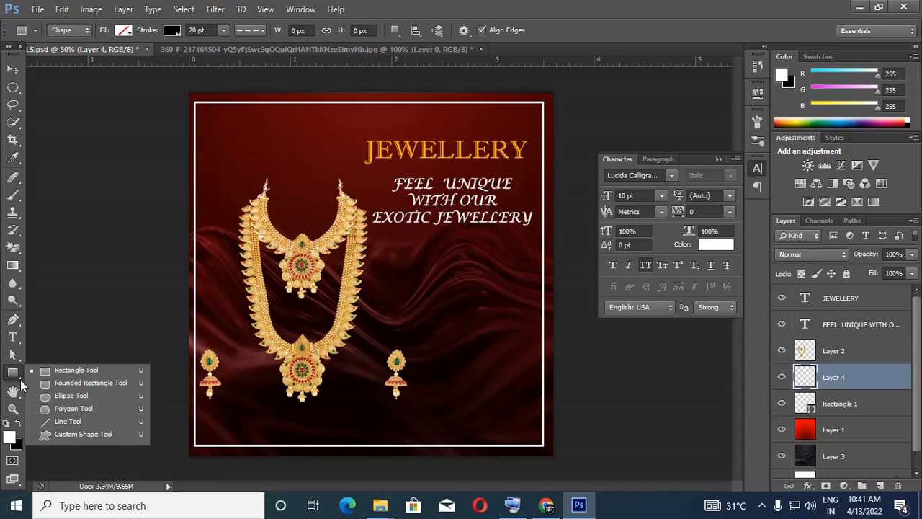
pyautogui.click(78, 383)
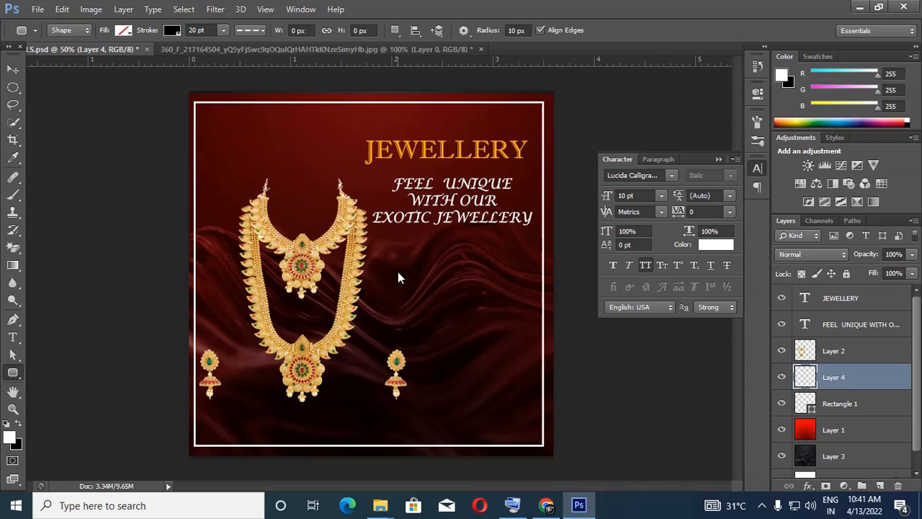
pyautogui.click(879, 486)
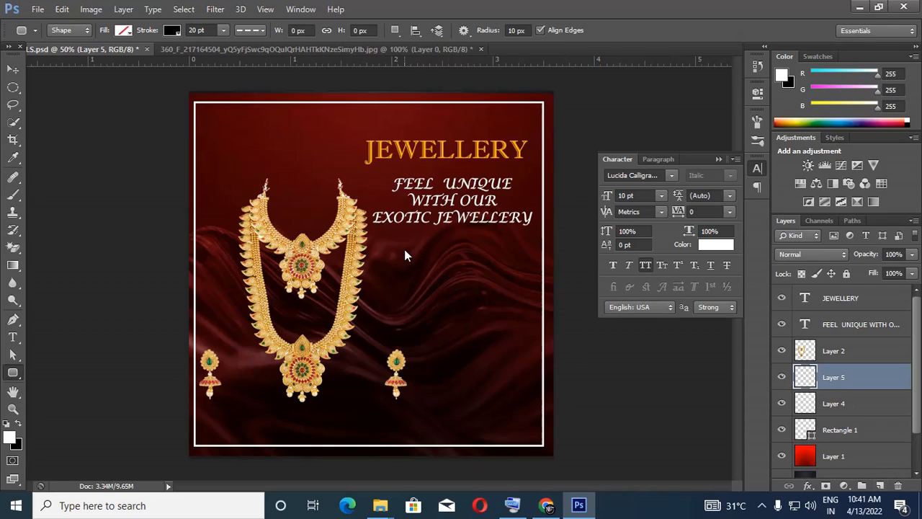
pyautogui.moveTo(400, 246); pyautogui.dragTo(507, 276)
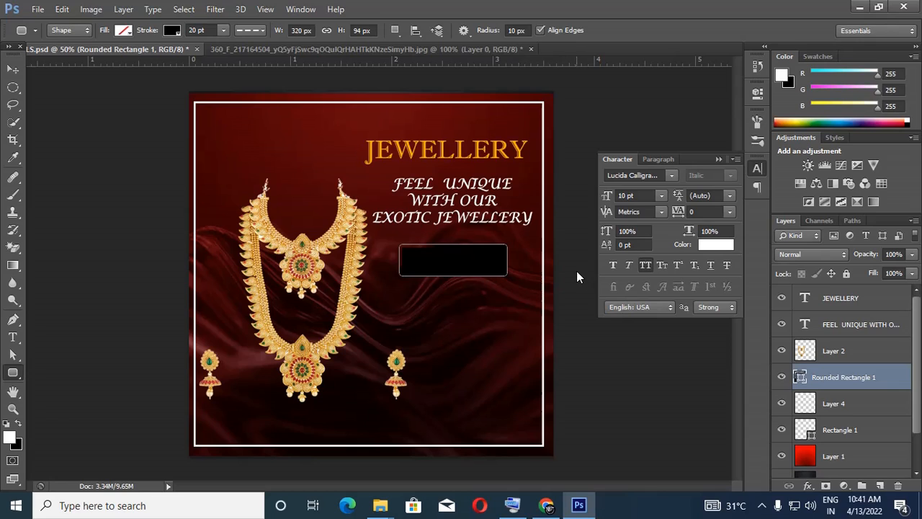
pyautogui.hotkey('ctrl', 'z')
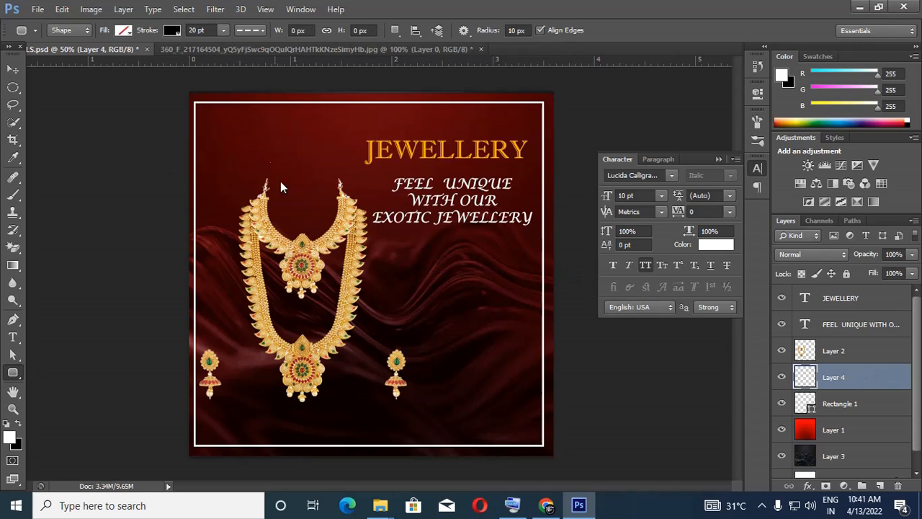
# Try a 100 by 100 px rounded rectangle with a 20 px radius below the tagline, and undo it.
pyautogui.click(398, 260)
pyautogui.moveTo(455, 180); pyautogui.dragTo(402, 180)
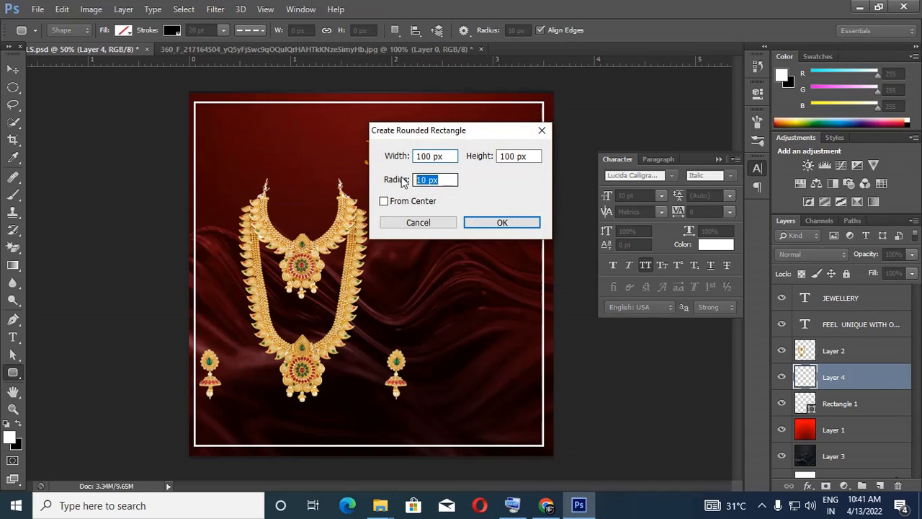
pyautogui.write('20')
pyautogui.click(481, 223)
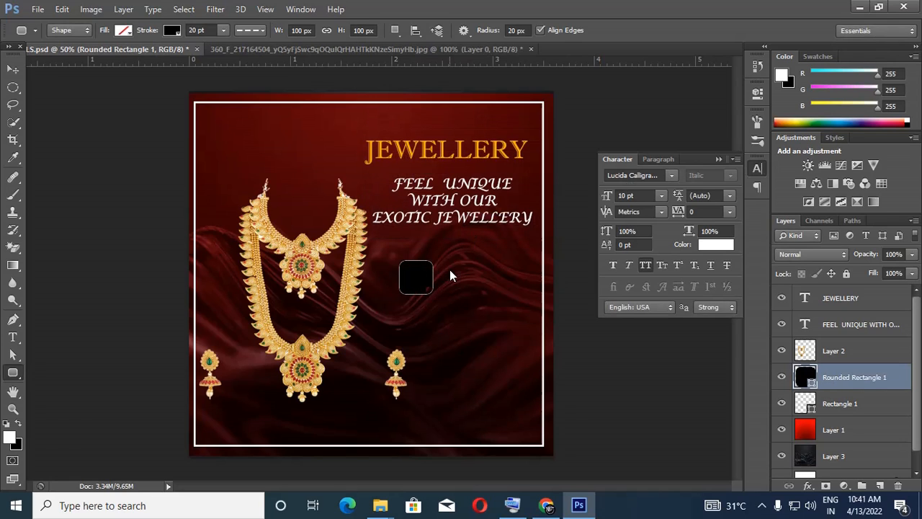
pyautogui.hotkey('ctrl', 'z')
# Draw a rounded rectangle about 364 by 98 px below the tagline and give it a yellow fill.
pyautogui.moveTo(401, 254)
pyautogui.mouseDown()
pyautogui.moveTo(453, 287)
pyautogui.moveTo(522, 284)
pyautogui.mouseUp()
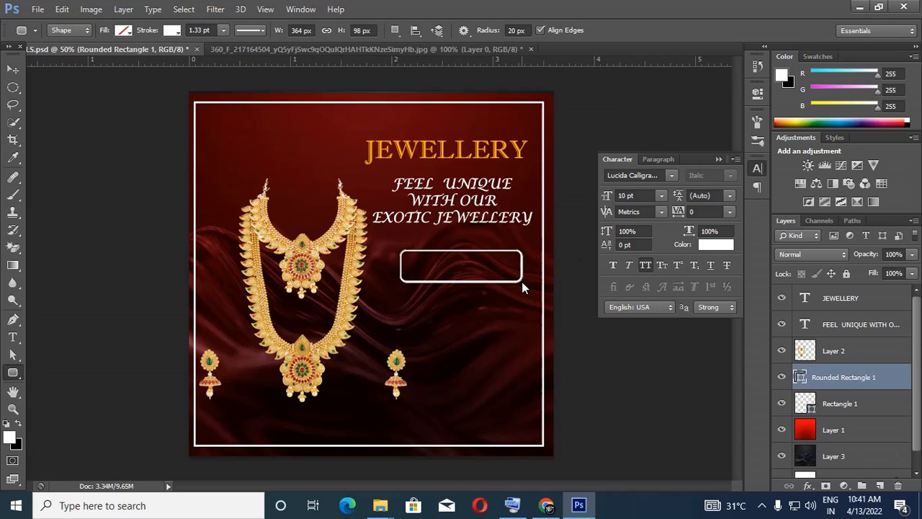
pyautogui.click(129, 33)
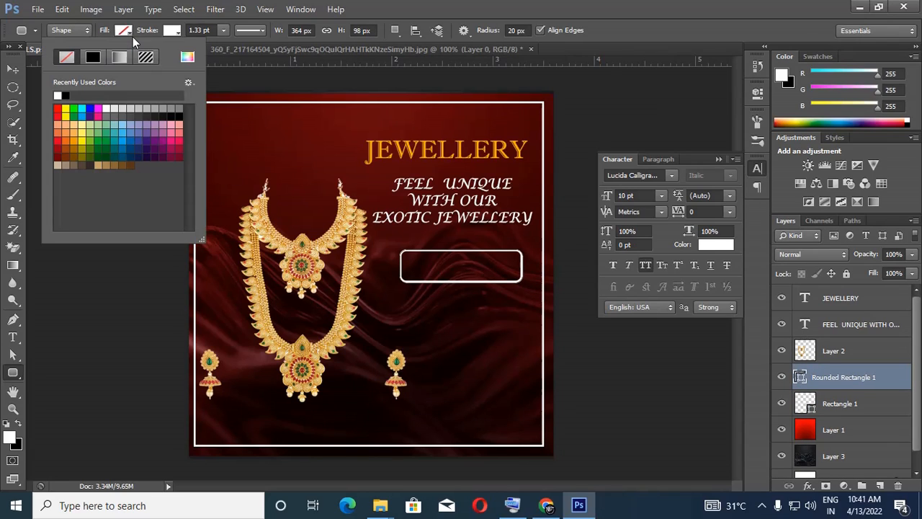
pyautogui.click(65, 109)
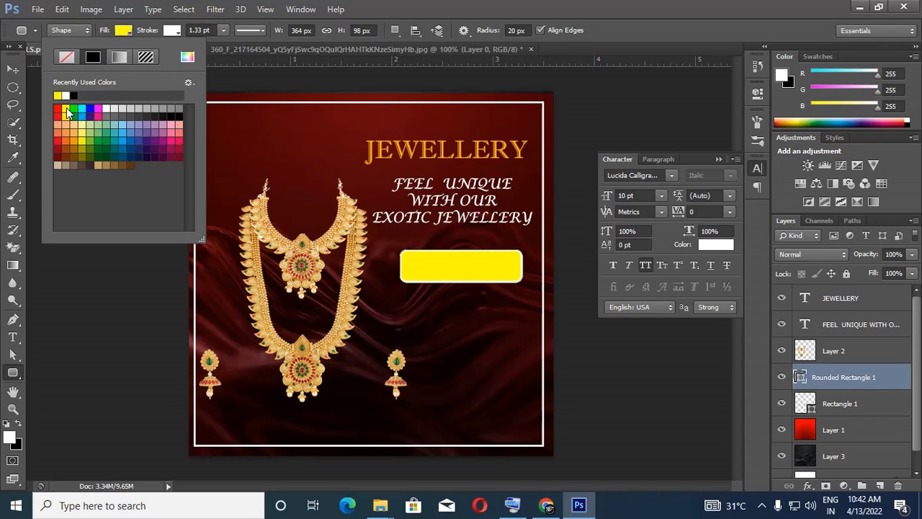
pyautogui.click(122, 31)
pyautogui.click(123, 31)
# Rasterize the rounded rectangle and fill its interior with orange ffb400 using the Paint Bucket tool.
pyautogui.click(11, 437)
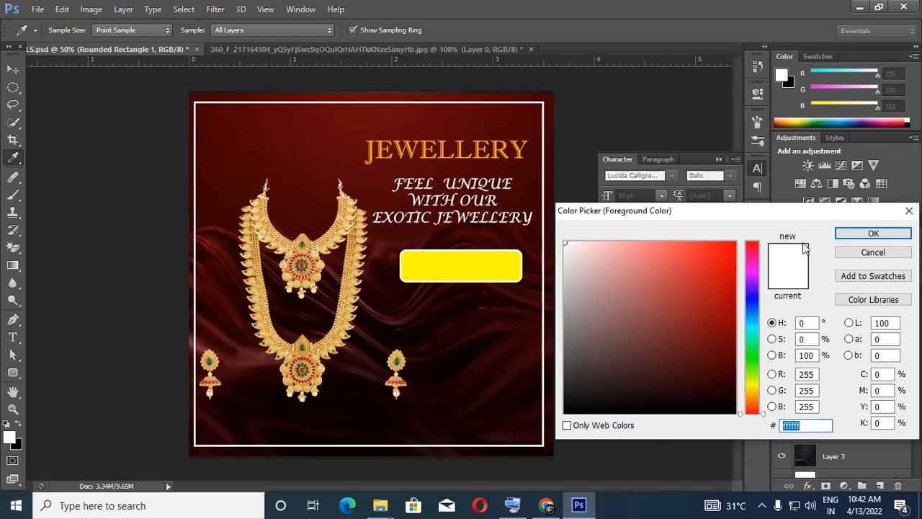
pyautogui.moveTo(756, 388); pyautogui.dragTo(756, 400)
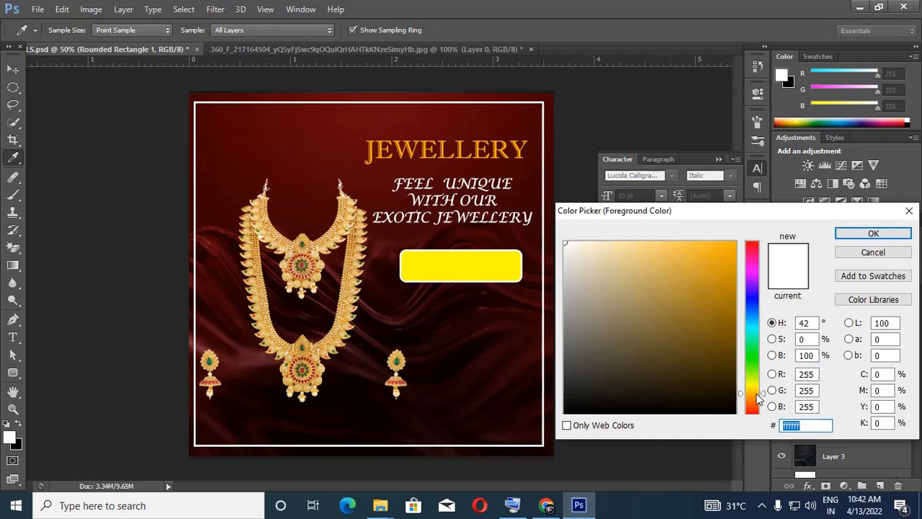
pyautogui.click(735, 242)
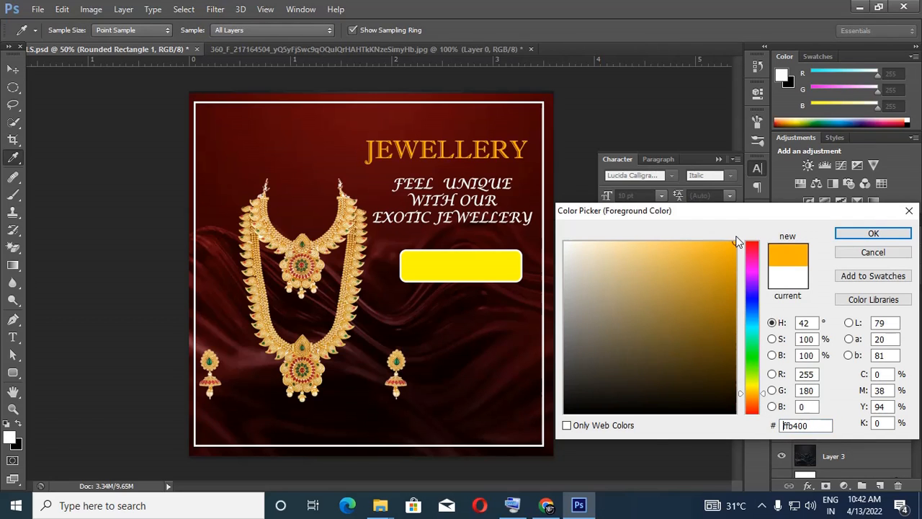
pyautogui.click(872, 234)
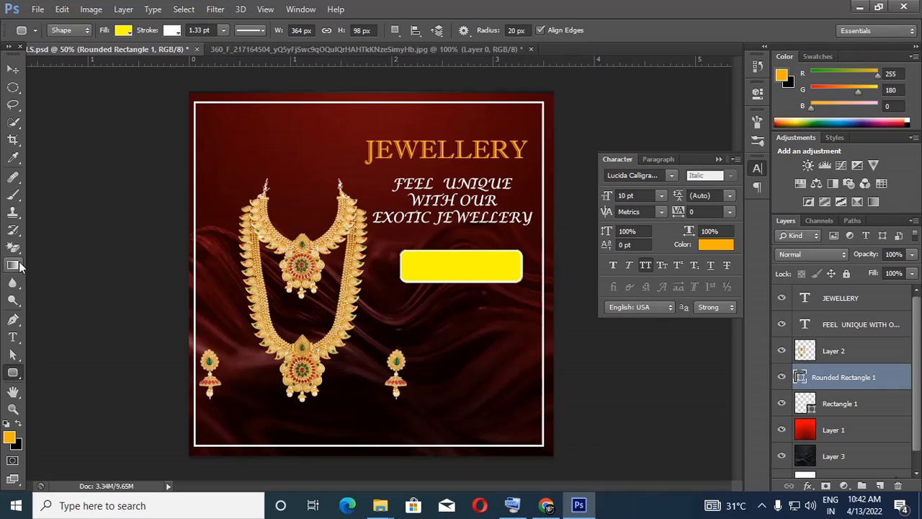
pyautogui.click(13, 264)
pyautogui.click(54, 277)
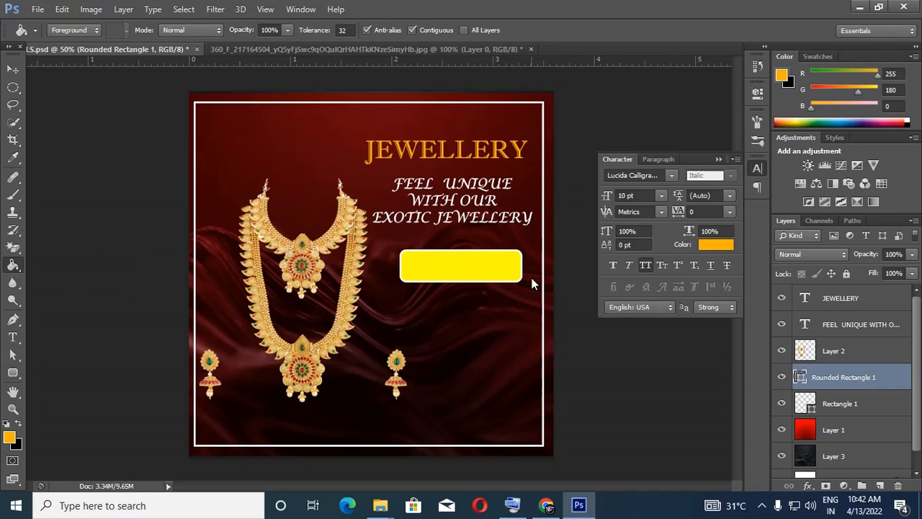
pyautogui.click(494, 267)
pyautogui.click(407, 198)
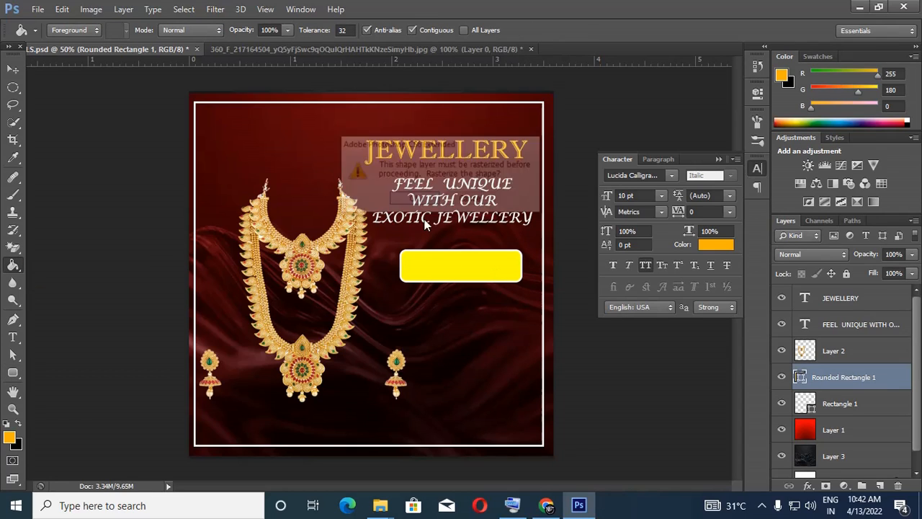
pyautogui.click(440, 269)
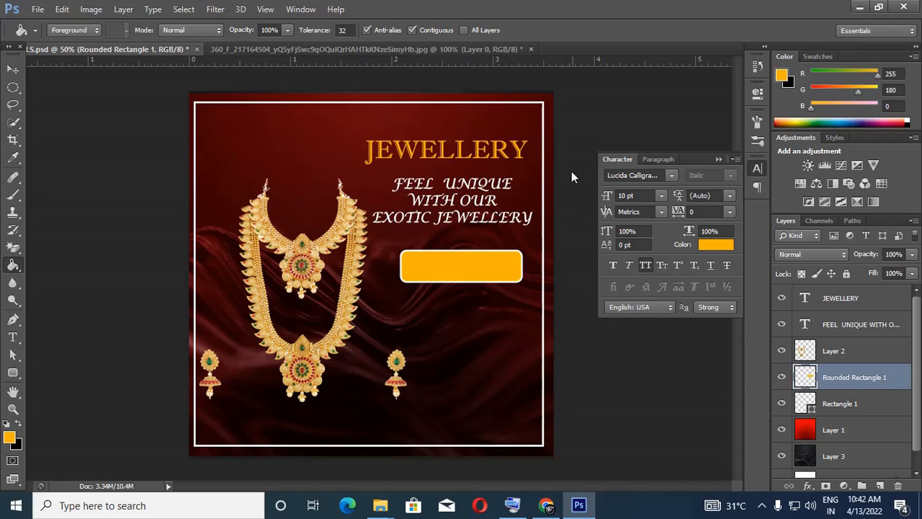
# Delete the orange rounded rectangle's layer from the poster.
pyautogui.click(13, 70)
pyautogui.rightClick(486, 257)
pyautogui.click(497, 267)
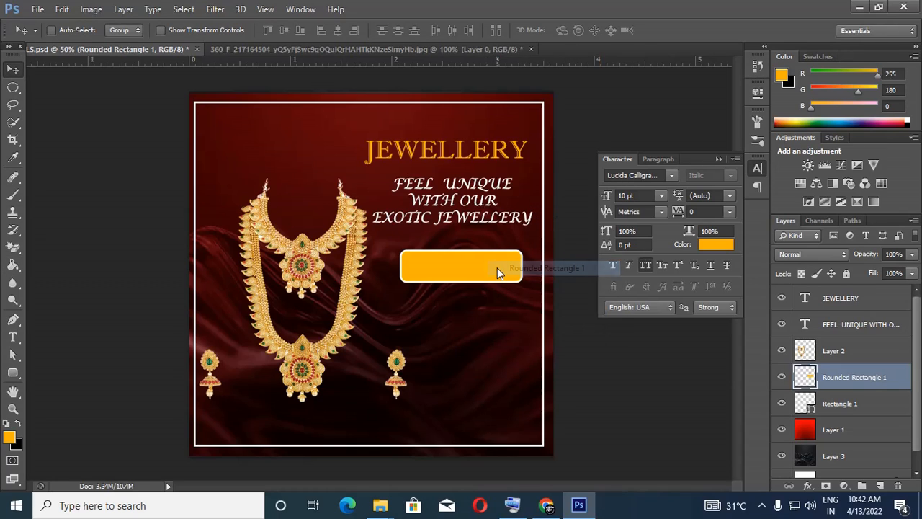
pyautogui.press('Delete')
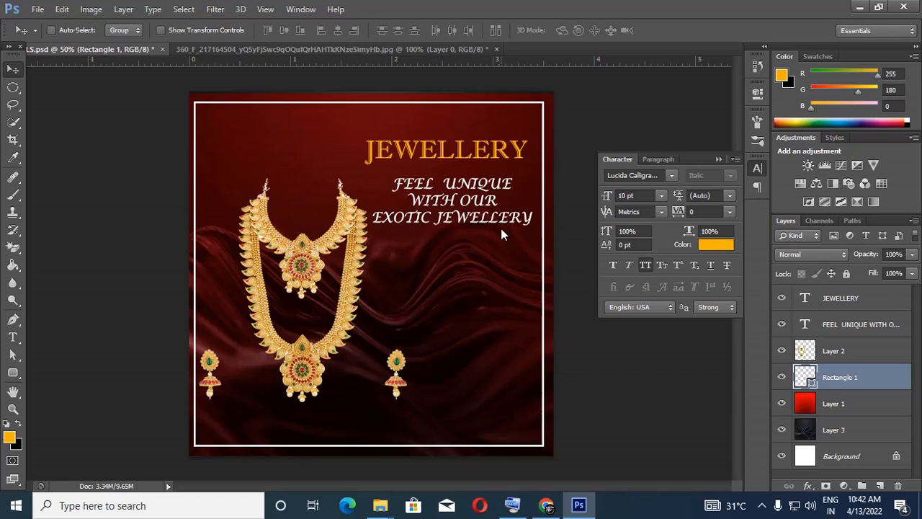
# Switch to Chrome, examine the jewellery social media post image results for layout ideas, and return to the poster in Photoshop.
pyautogui.click(546, 505)
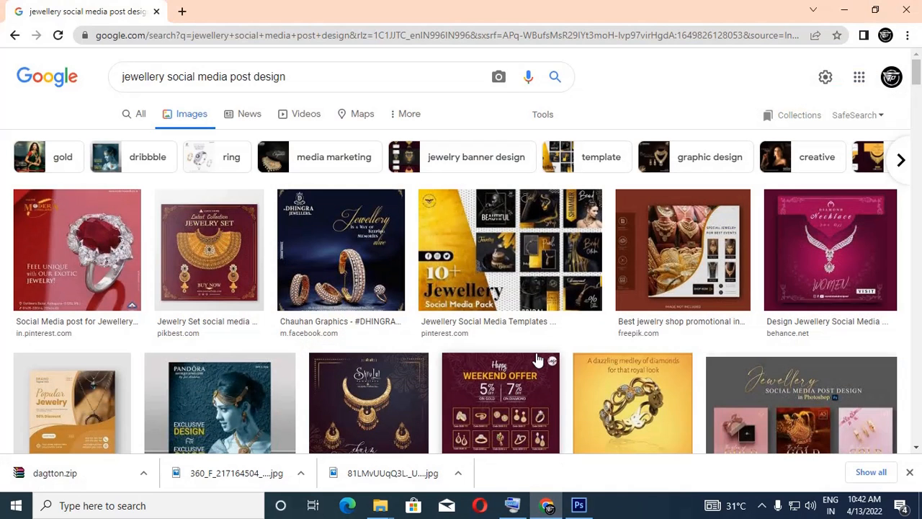
pyautogui.scroll(-3, 520, 291)
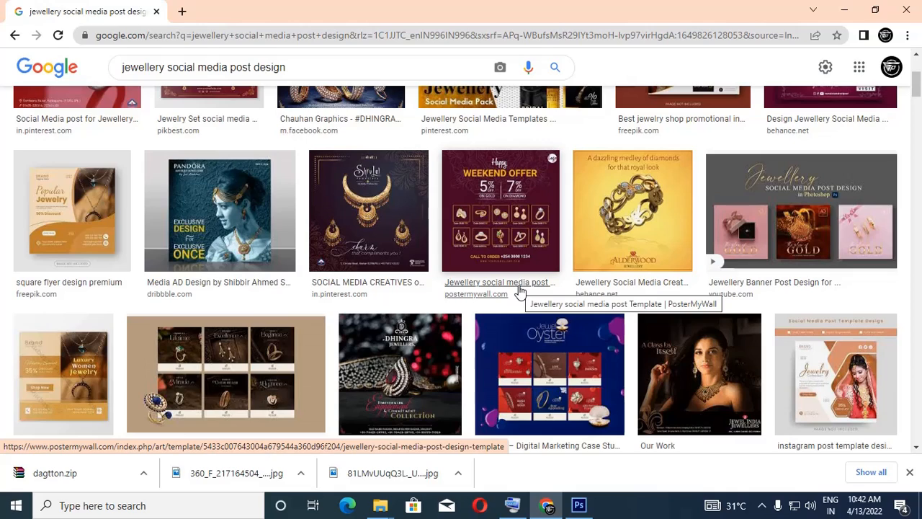
pyautogui.scroll(-2, 520, 291)
pyautogui.scroll(-3, 520, 291)
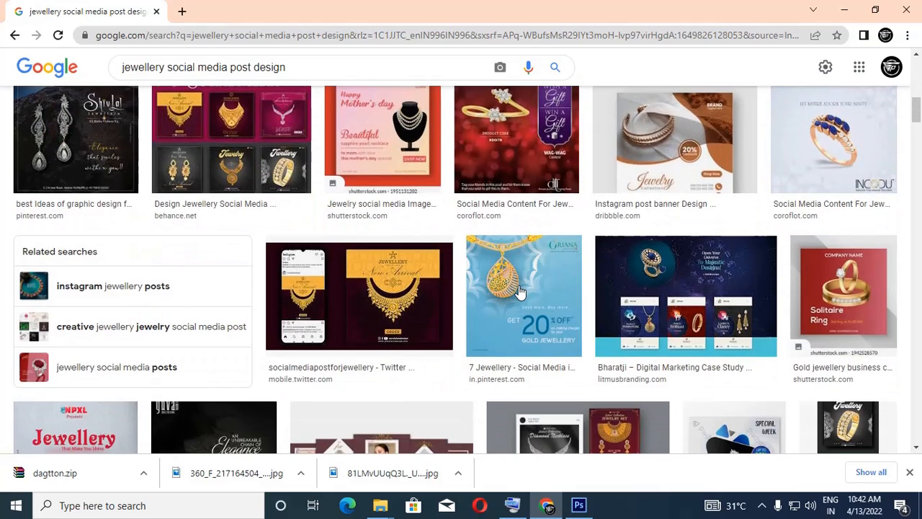
pyautogui.scroll(-2, 520, 290)
pyautogui.scroll(-1, 520, 290)
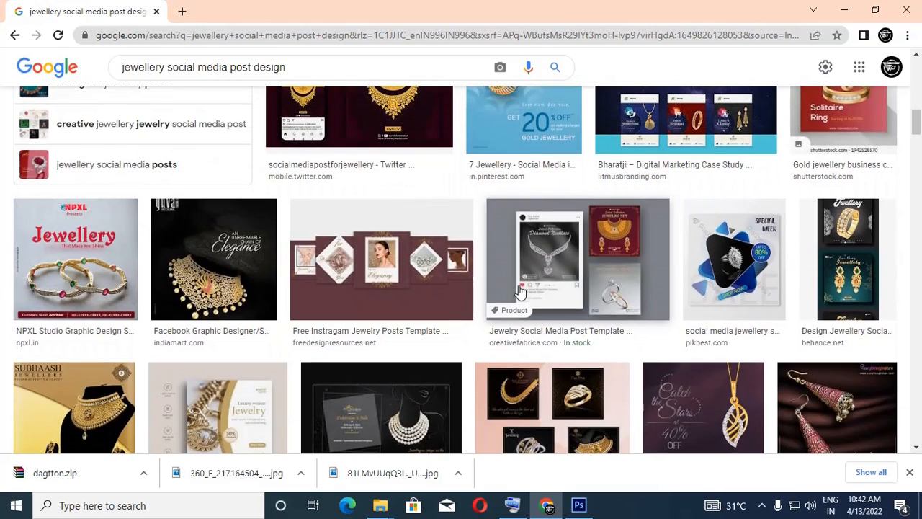
pyautogui.scroll(-2, 520, 291)
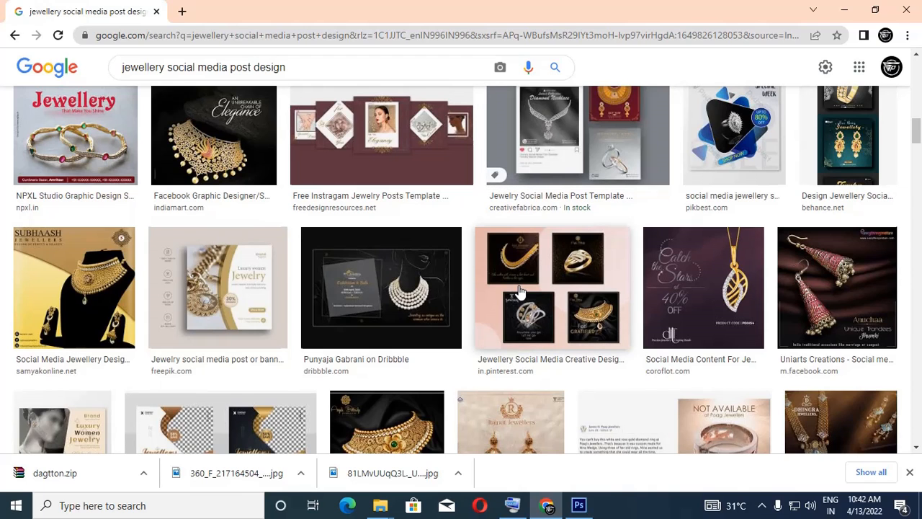
pyautogui.scroll(-10, 520, 291)
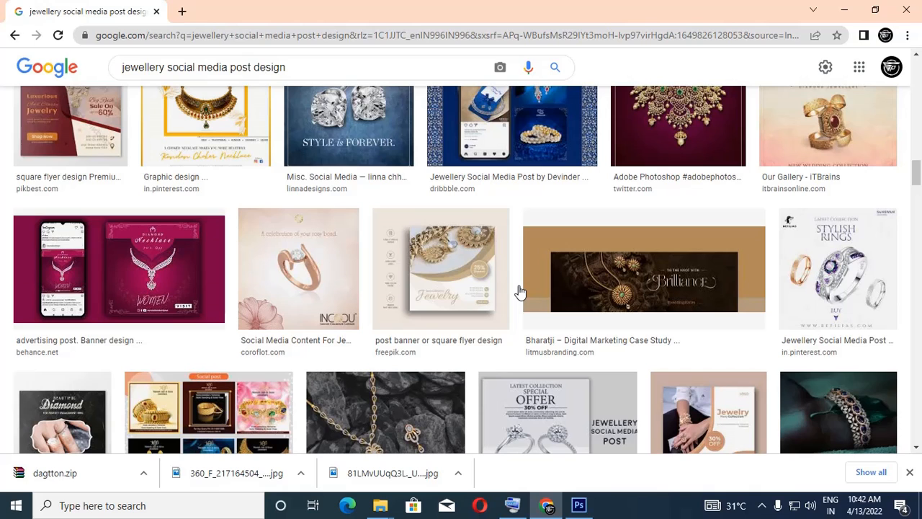
pyautogui.click(844, 13)
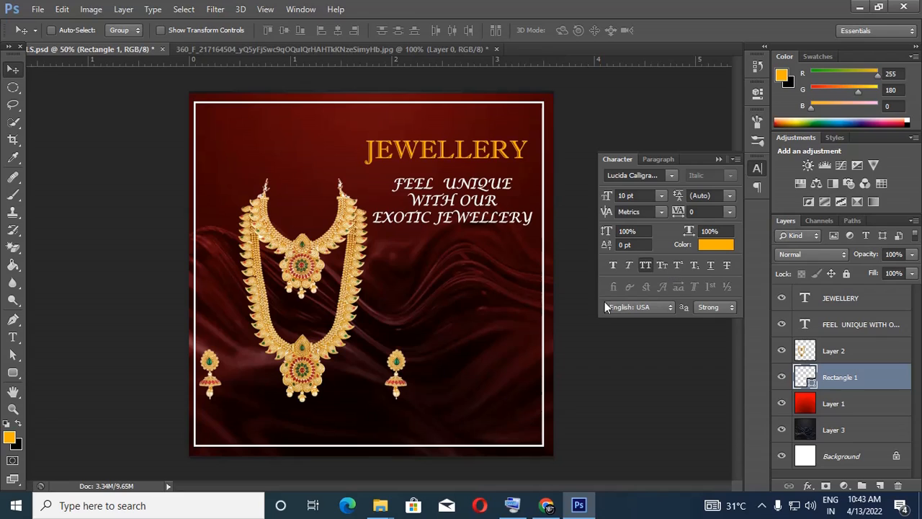
# Add a new layer and place the two-line golden text "OFFER 30%" to the right of the necklace, below the tagline.
pyautogui.click(880, 485)
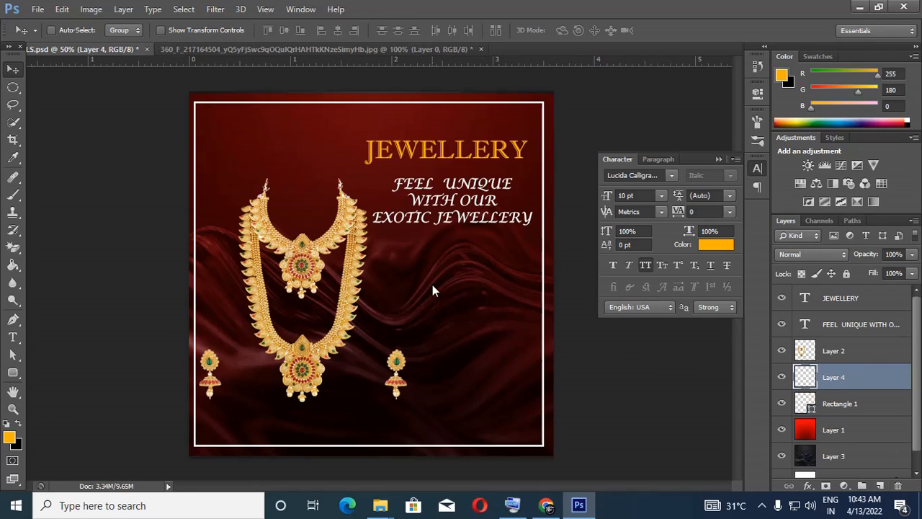
pyautogui.click(12, 336)
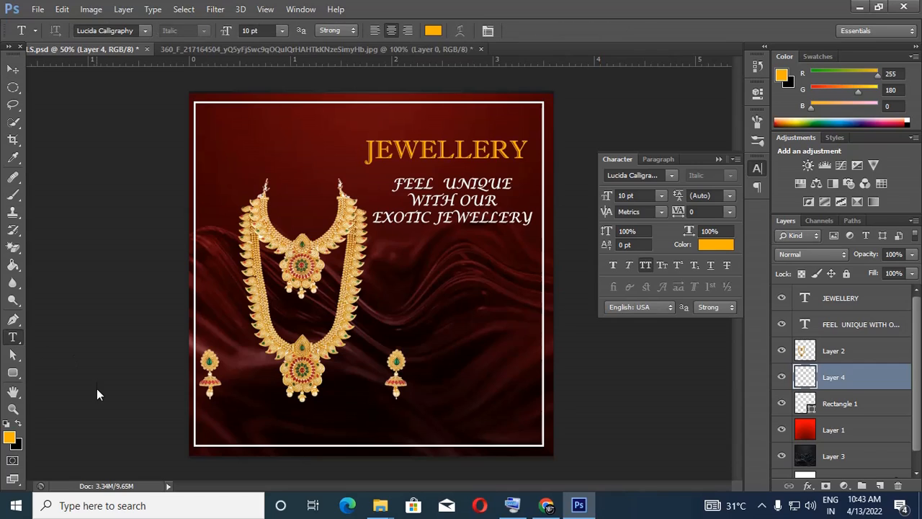
pyautogui.click(431, 303)
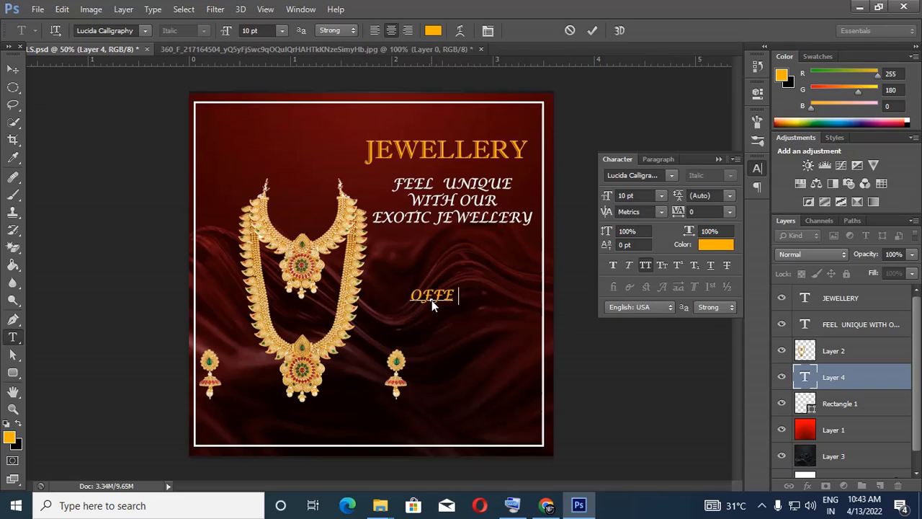
pyautogui.write('OFFER')
pyautogui.press('Return')
pyautogui.write('30%')
# Set the "OFFER 30%" text to 18 pt and move it up and right, centred just below the tagline.
pyautogui.moveTo(411, 295); pyautogui.dragTo(464, 312)
pyautogui.moveTo(401, 294); pyautogui.dragTo(482, 326)
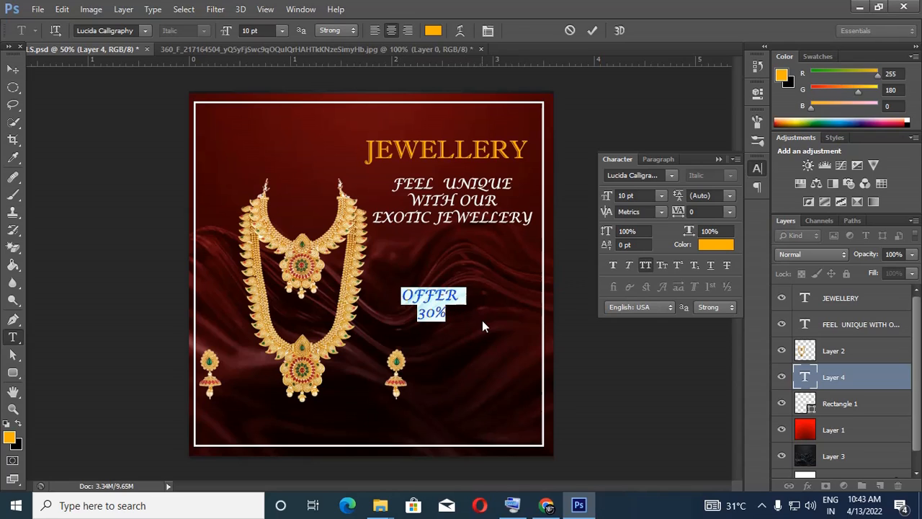
pyautogui.click(280, 34)
pyautogui.click(295, 170)
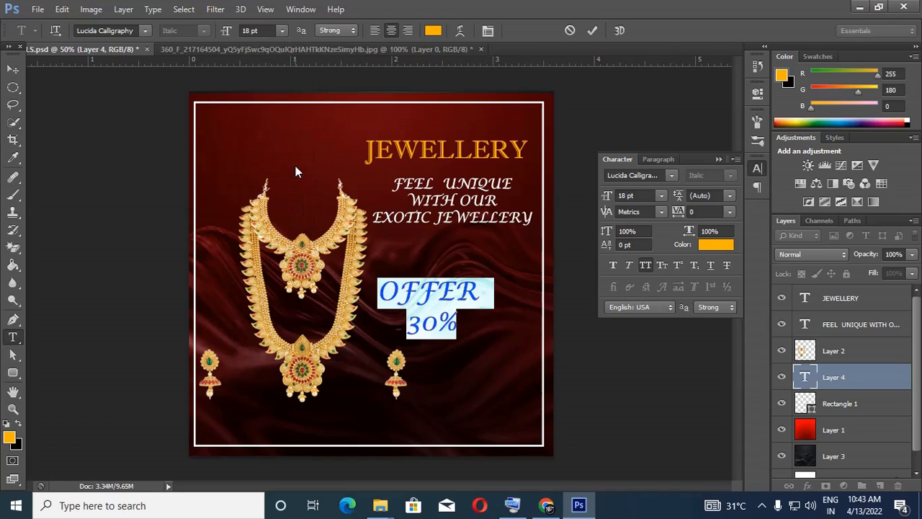
pyautogui.click(13, 69)
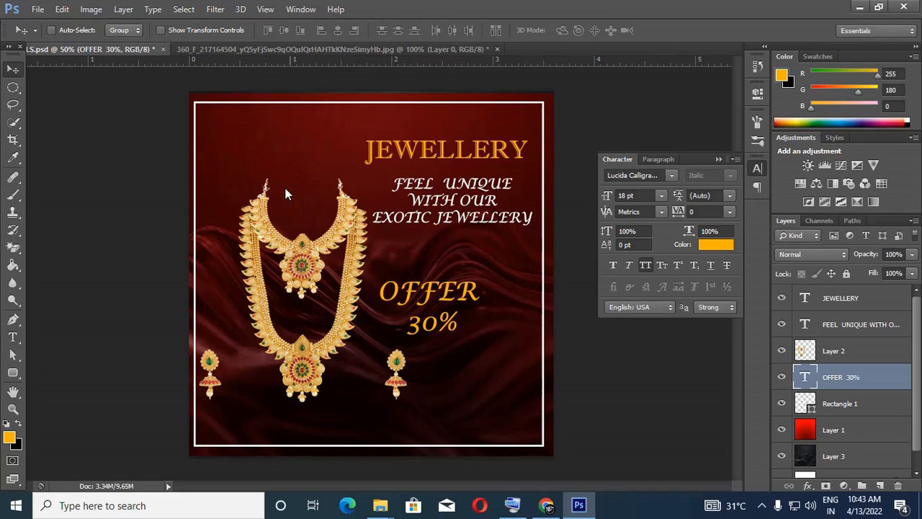
pyautogui.moveTo(452, 292); pyautogui.dragTo(486, 258)
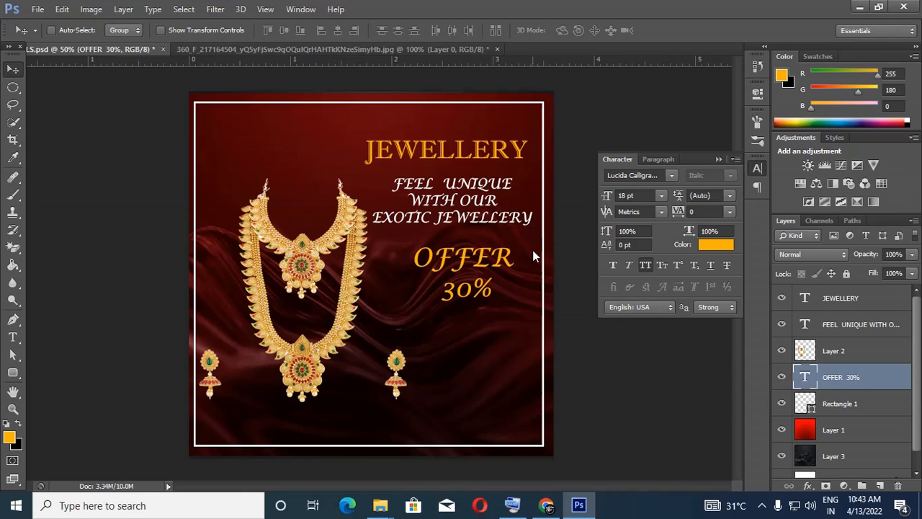
# Save the poster and close the dark waves source image without saving it.
pyautogui.hotkey('ctrl', 's')
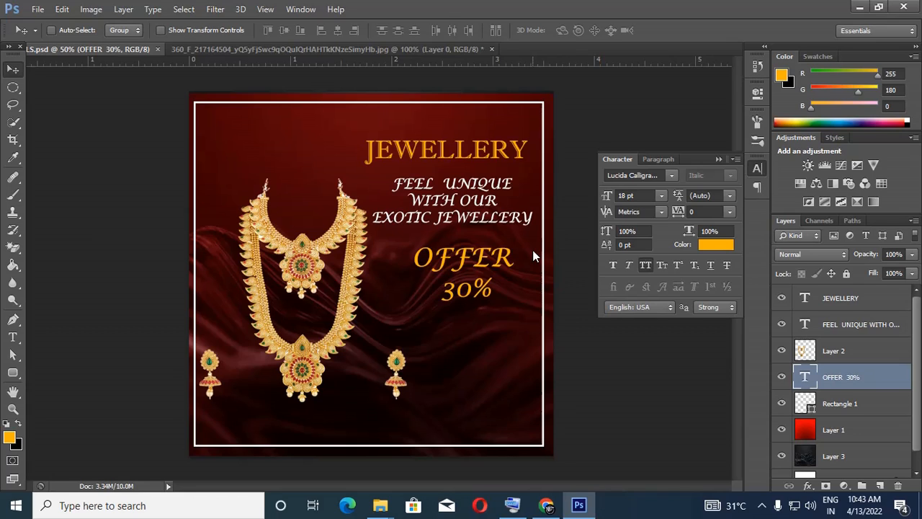
pyautogui.click(424, 49)
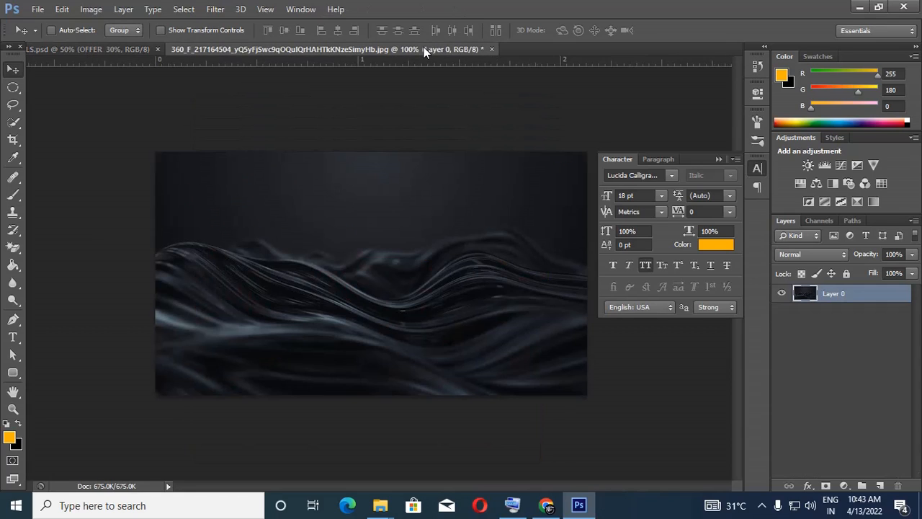
pyautogui.click(492, 49)
pyautogui.click(472, 207)
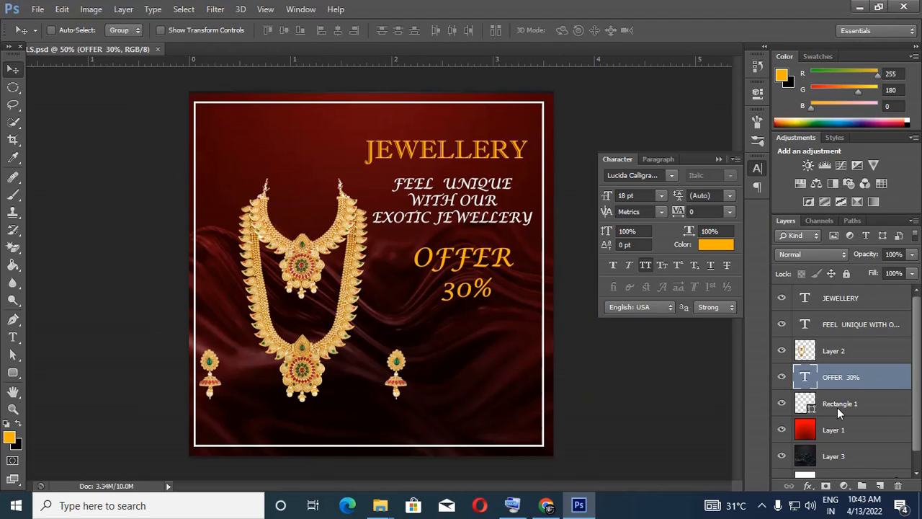
pyautogui.click(762, 506)
pyautogui.click(762, 477)
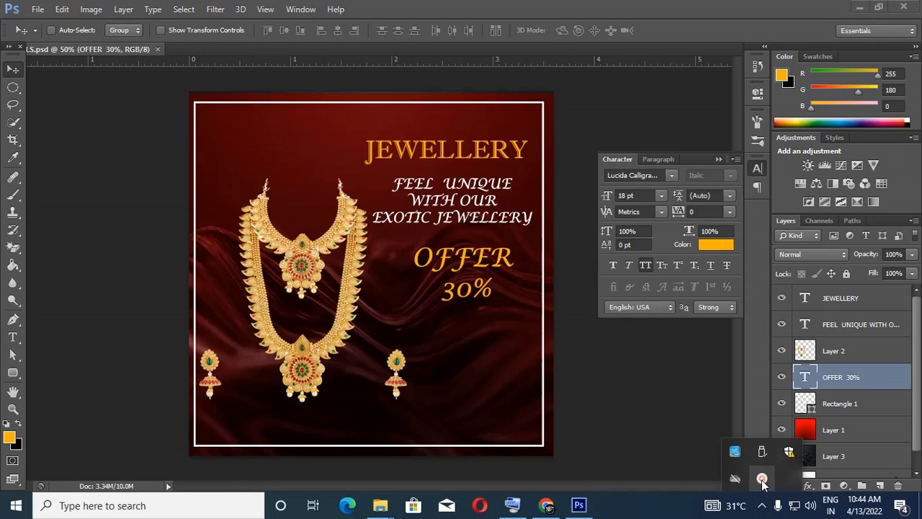